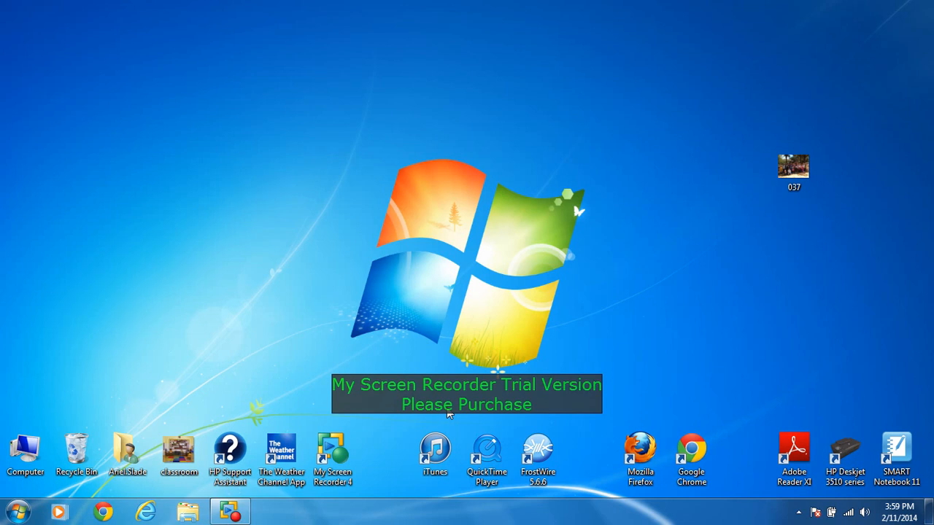
- Open Firefox and go to the website tikatok.com
click(639, 473)
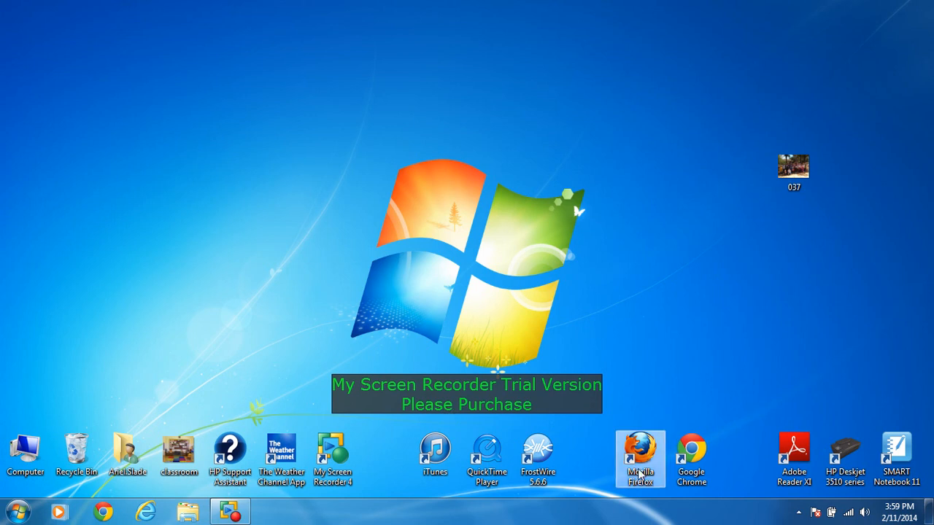
double_click(639, 472)
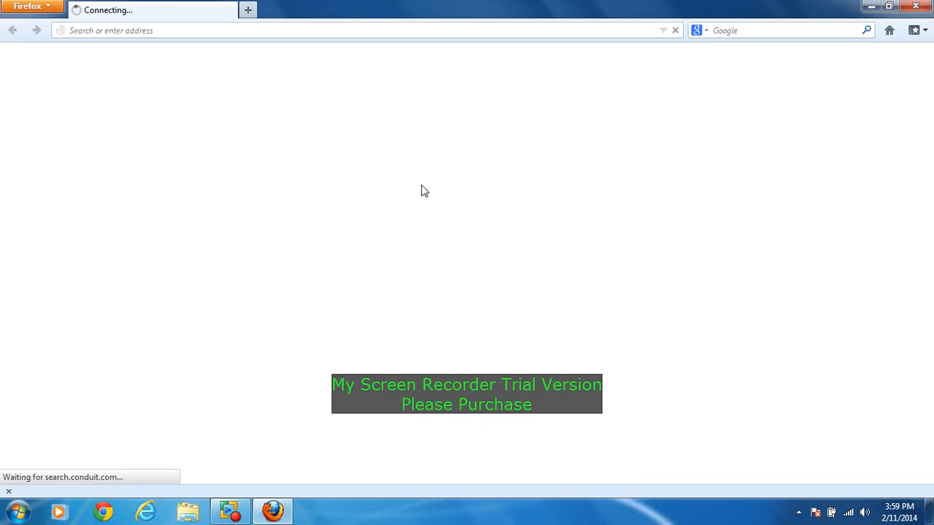
click(135, 30)
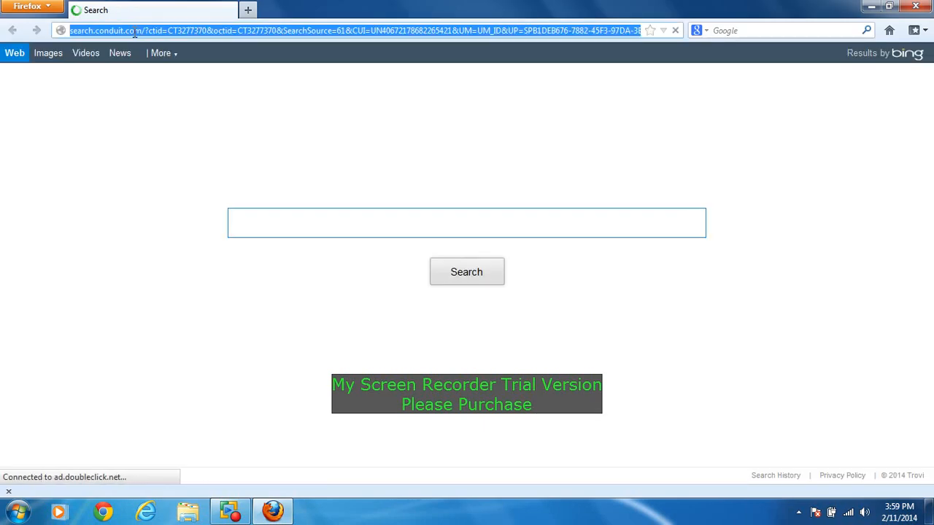
text(tika)
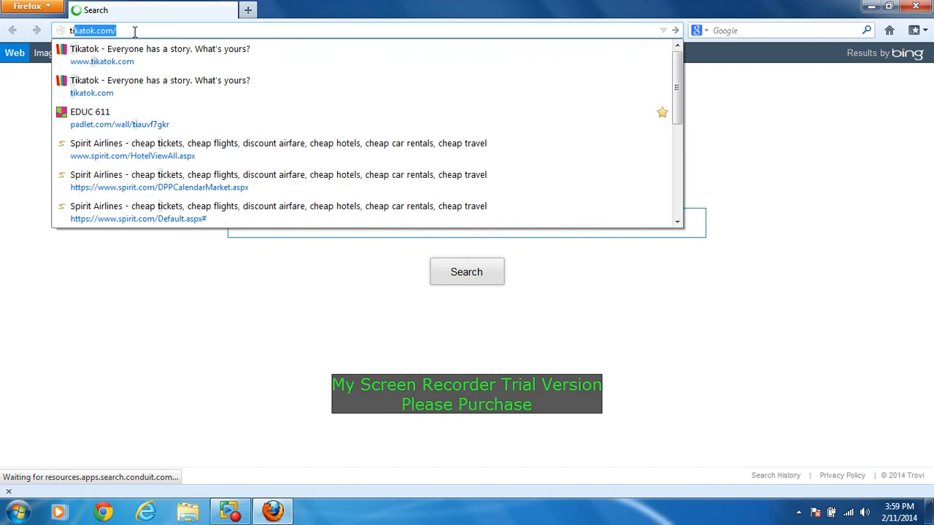
text(tok.com)
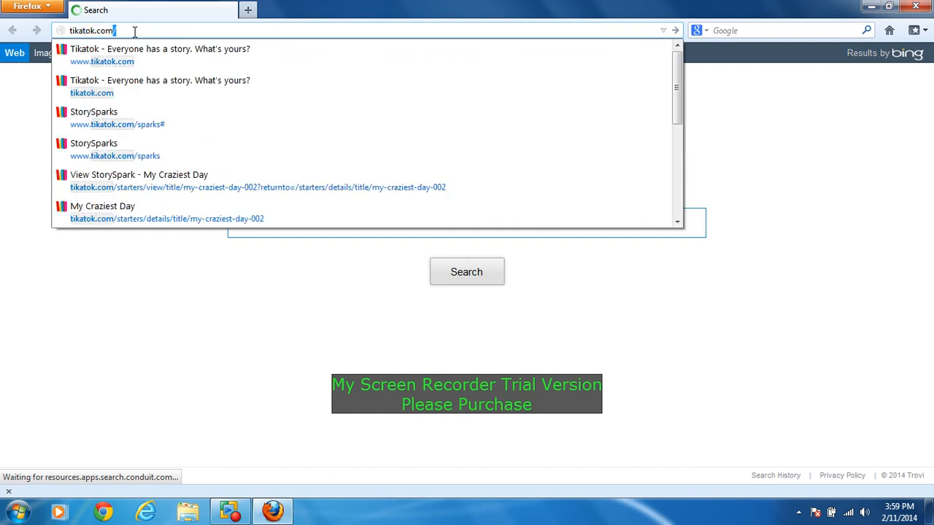
key(Return)
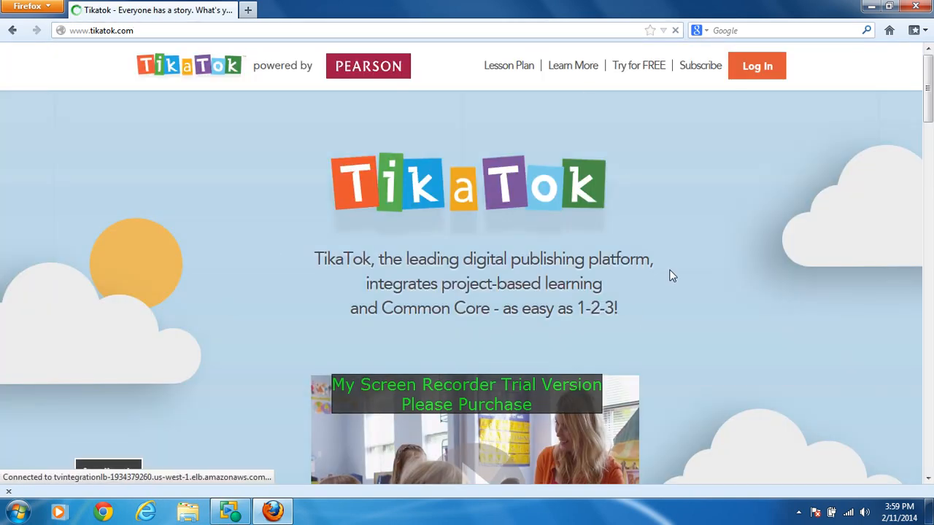
- Review the Choose, Create and Publish overview on the home page, and start the free trial
drag(929, 111, 931, 228)
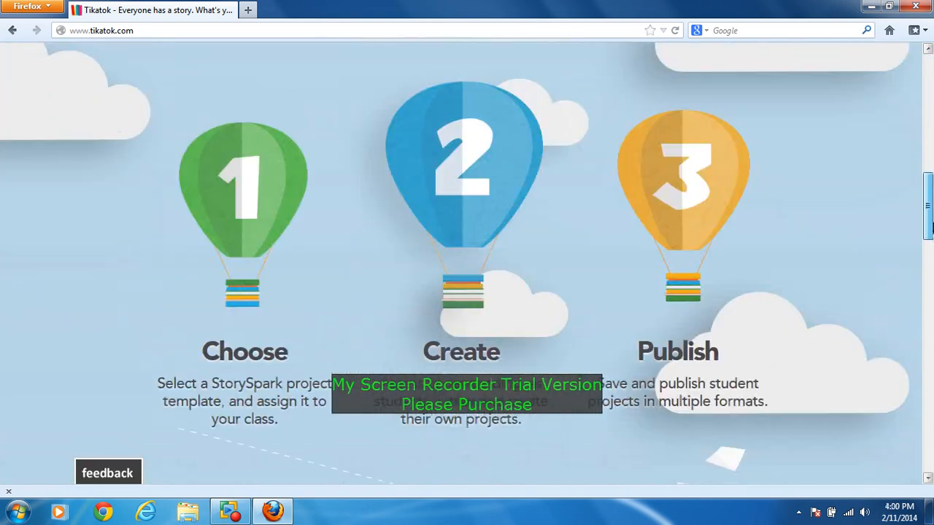
scroll(931, 216, up, 1)
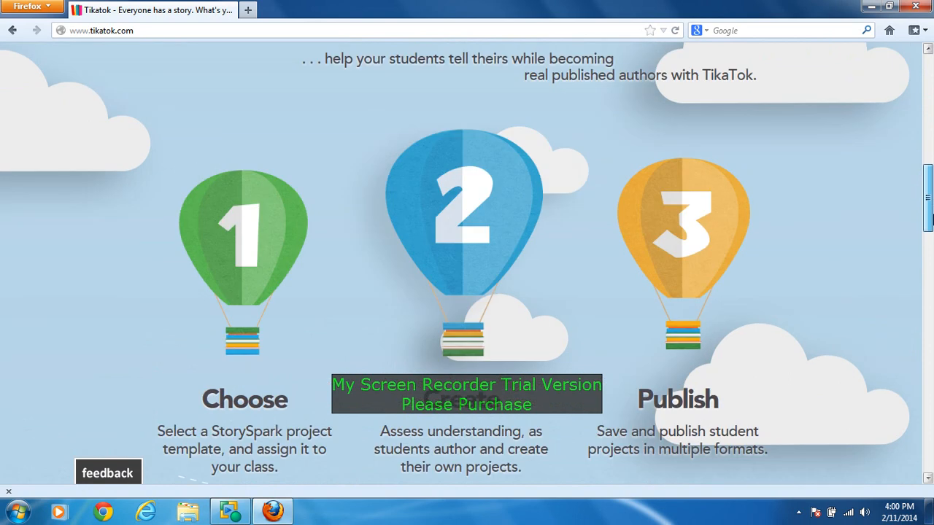
scroll(932, 216, down, 1)
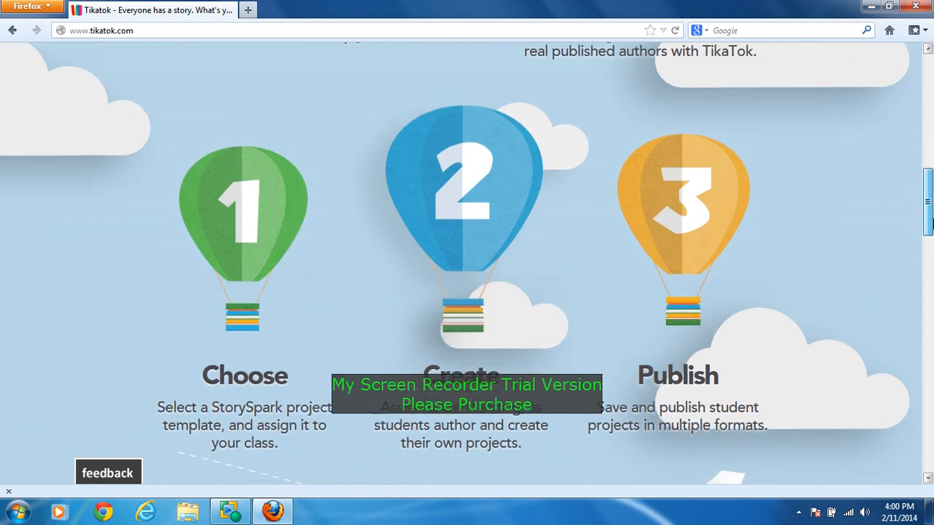
scroll(932, 228, down, 1)
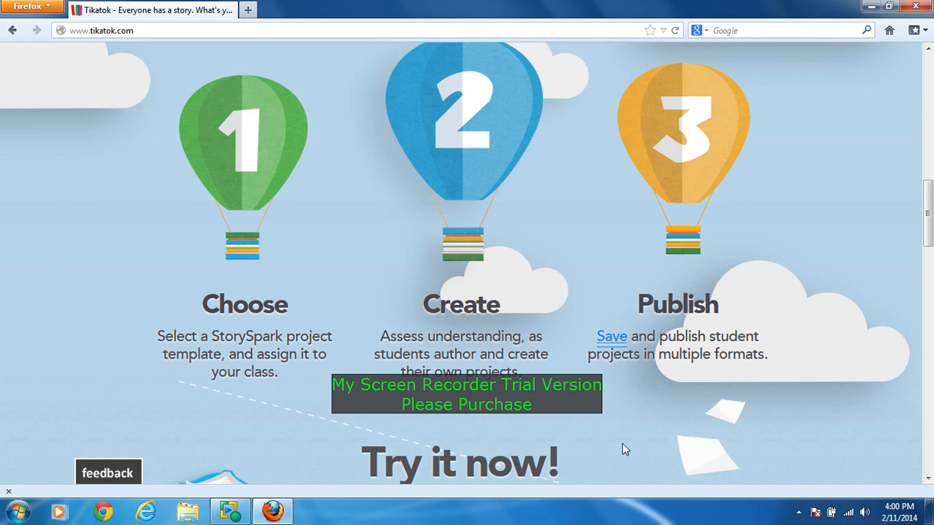
drag(931, 219, 931, 87)
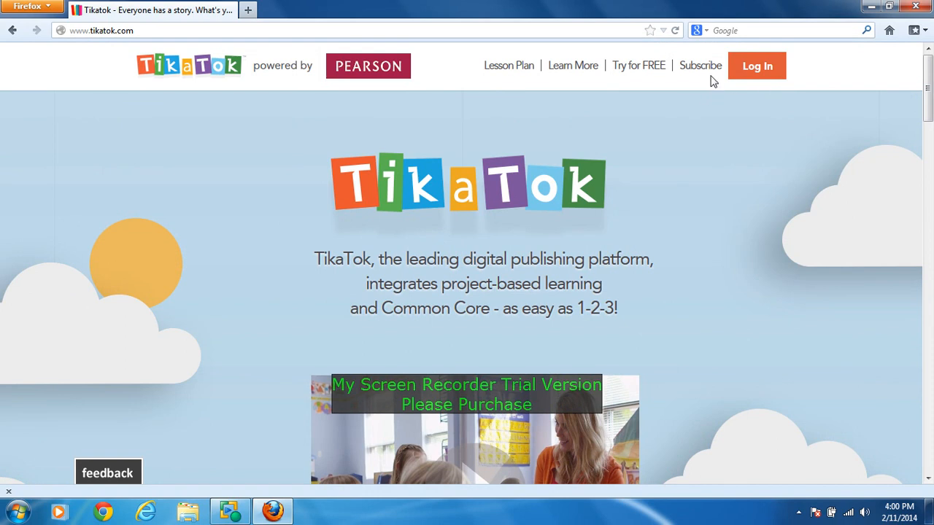
click(644, 70)
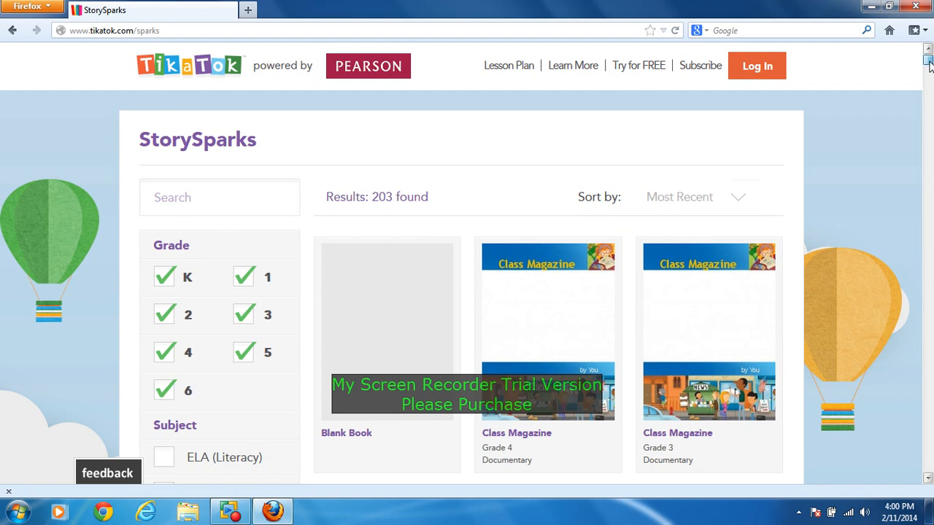
- Limit the StorySparks grade filter to grade 2 by deselecting grades K, 1, 3, 4, 5 and 6
scroll(929, 64, down, 5)
scroll(929, 64, up, 3)
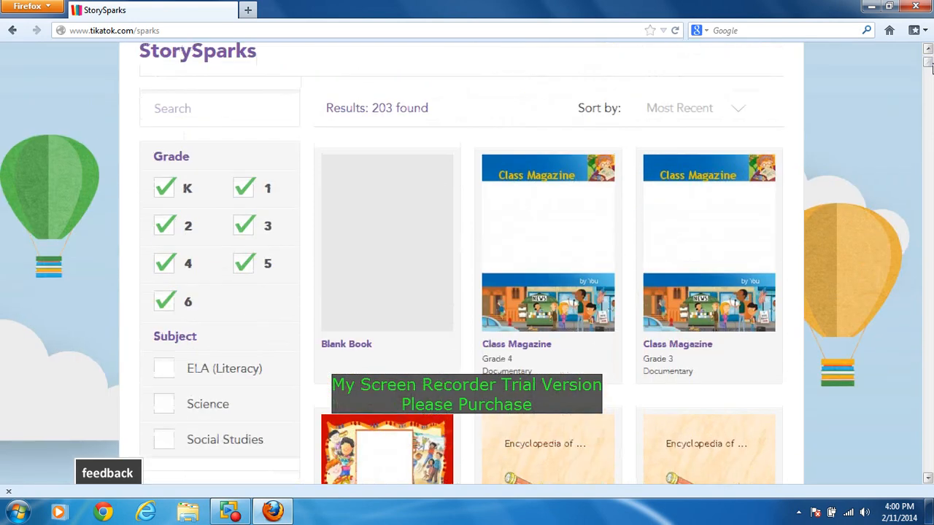
click(161, 190)
click(248, 188)
click(245, 225)
click(247, 267)
click(168, 266)
click(167, 303)
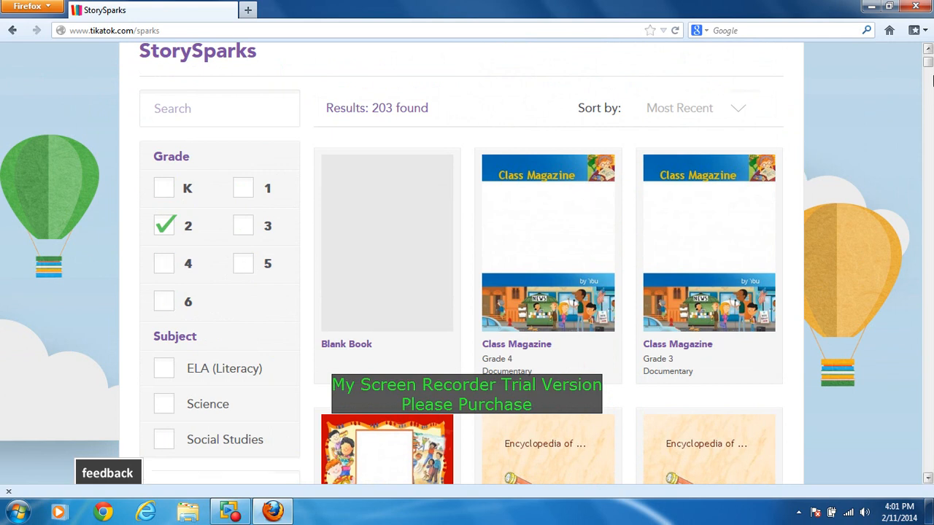
- Add the ELA (Literacy) subject filter and run the StorySparks search
click(162, 375)
scroll(929, 478, down, 6)
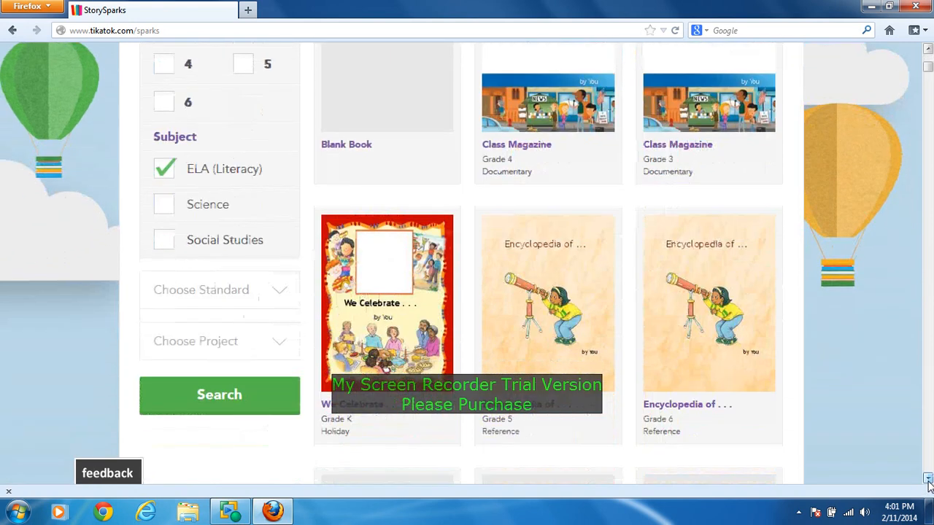
click(188, 361)
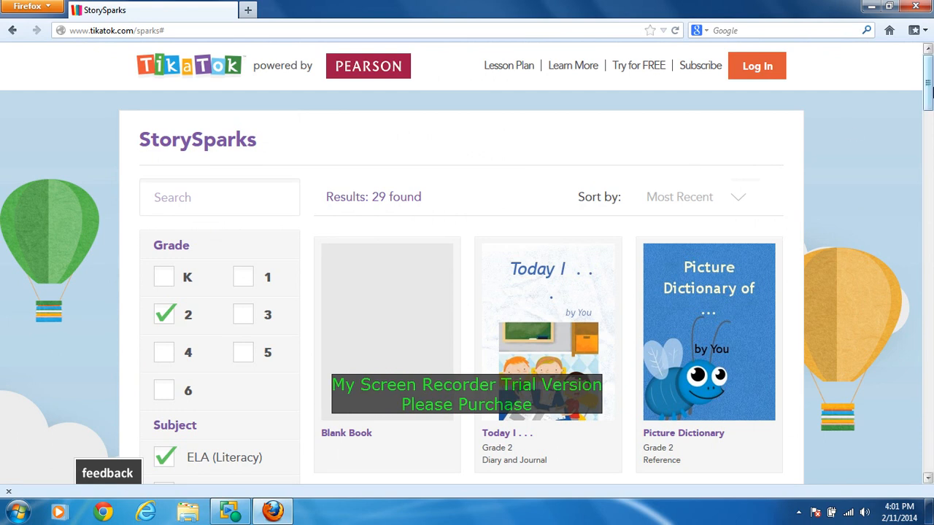
- Open the book preview of the grade 2 StorySpark "Our Field Trip to . . ." from the results
drag(931, 89, 932, 122)
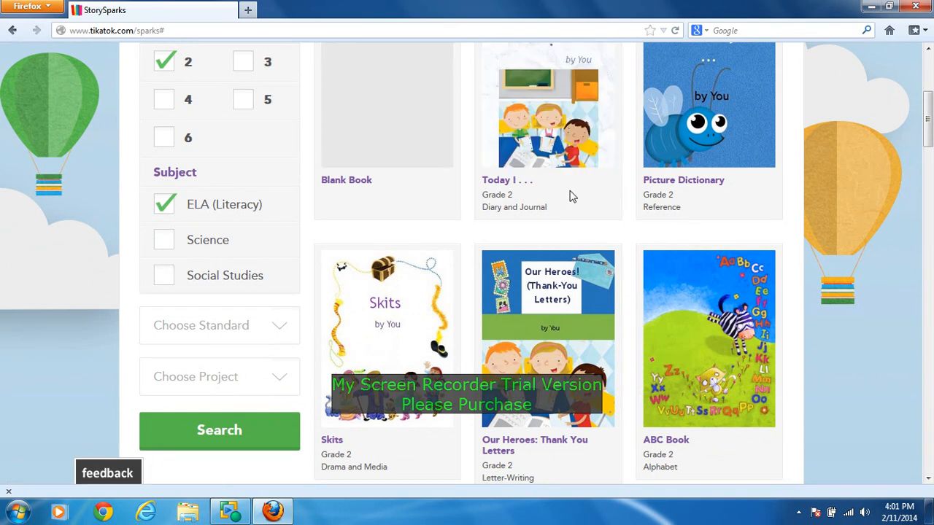
drag(933, 135, 929, 240)
mouse_move(733, 285)
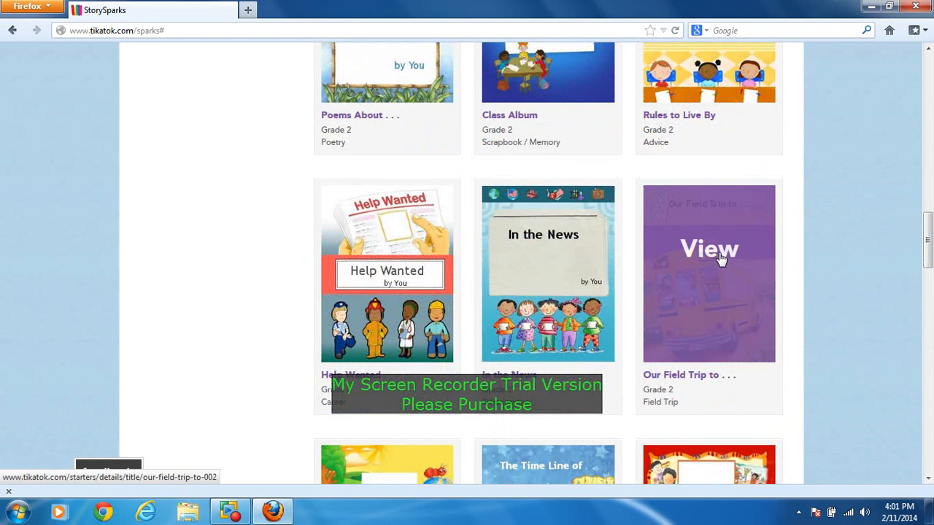
click(720, 257)
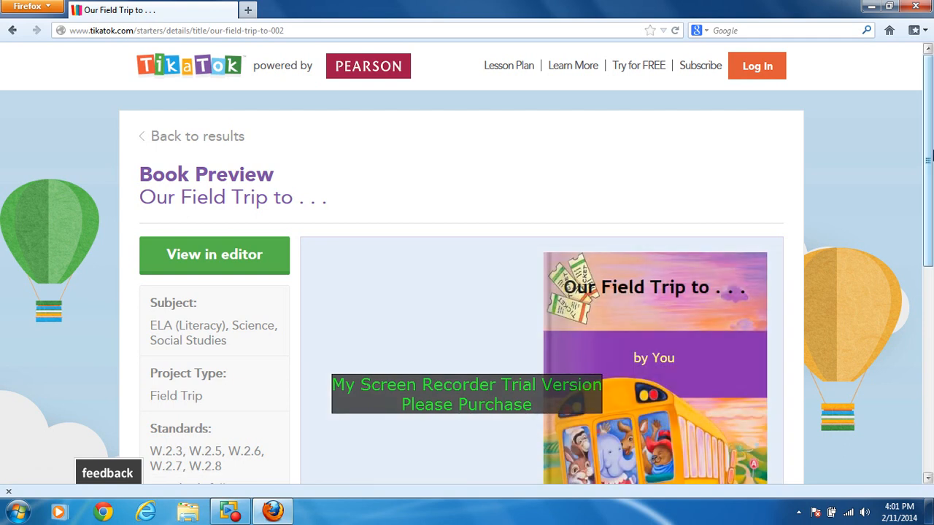
- View the field trip book in the editor and dismiss the Book Maker notice
drag(931, 136, 932, 212)
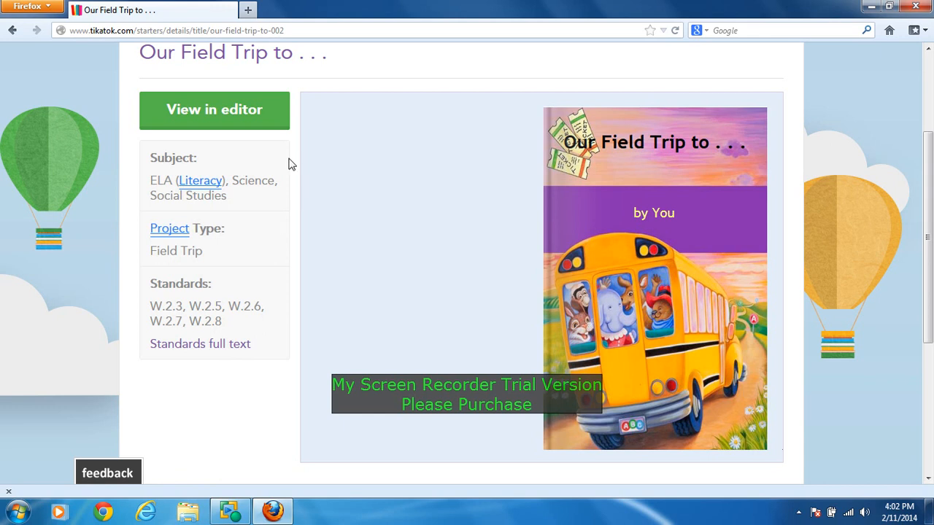
click(256, 115)
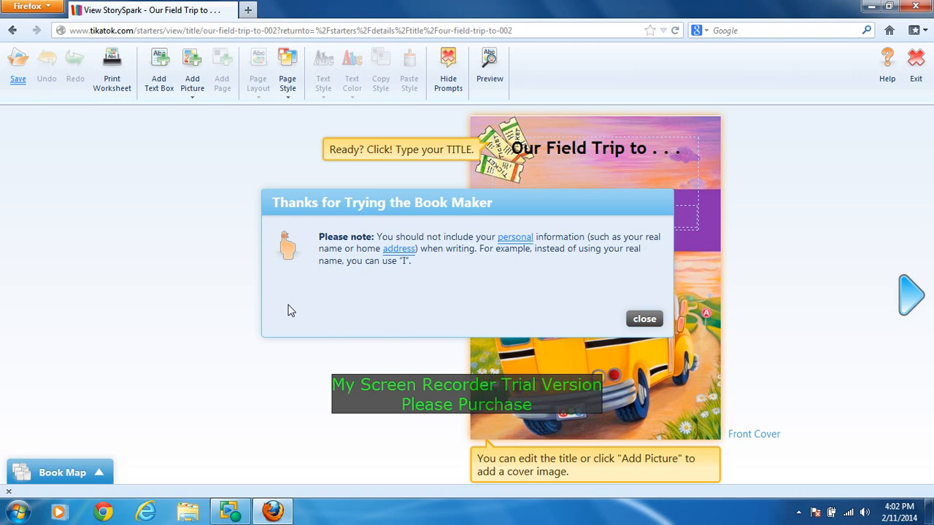
click(645, 319)
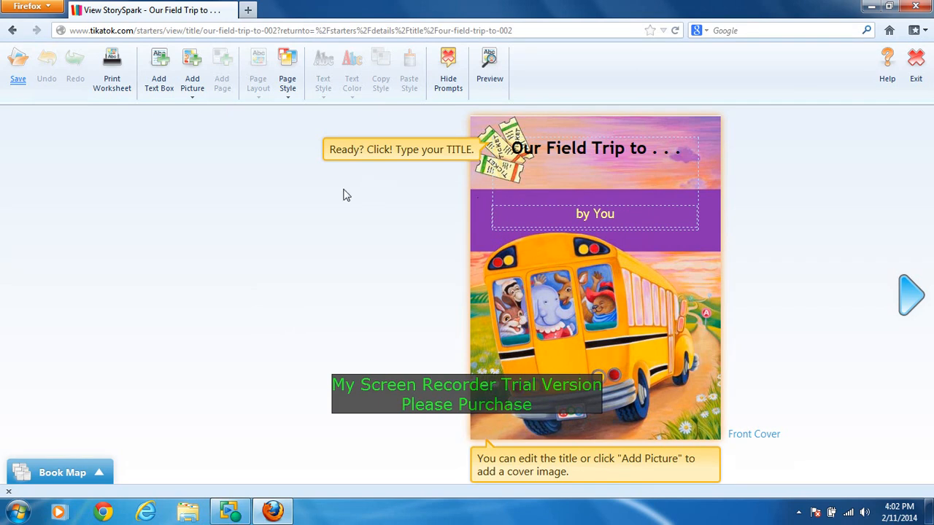
- Change the front cover title to "Our Field Trip to Lynches River Park."
click(638, 165)
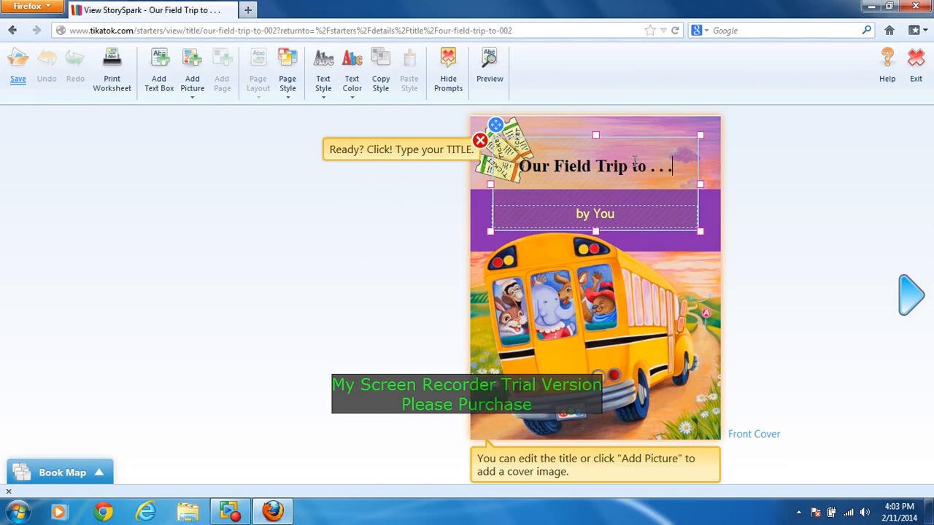
key(BackSpace)
key(BackSpace)
key(BackSpace)
key(BackSpace)
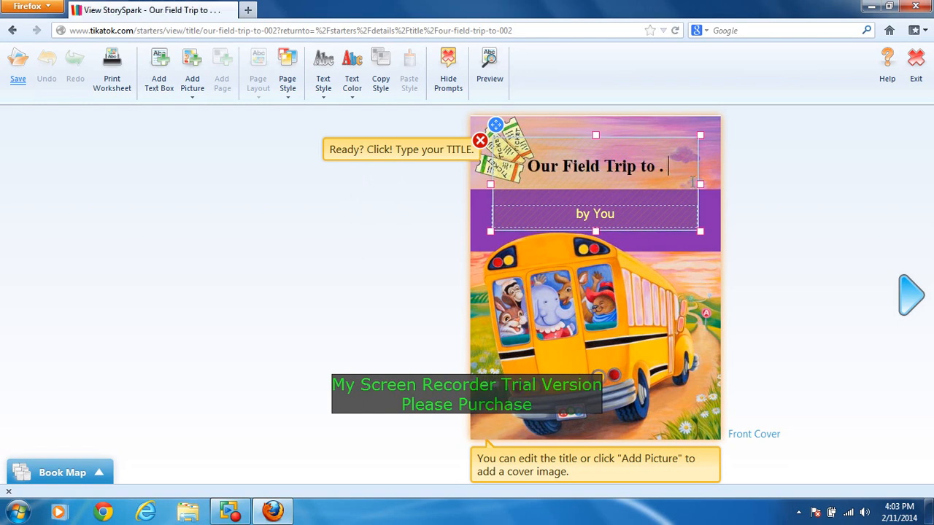
key(BackSpace)
text(L)
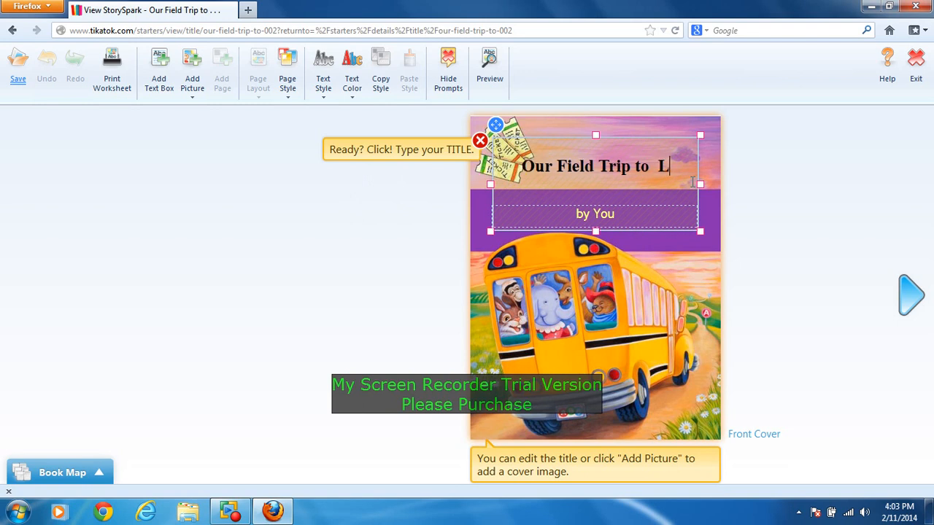
text(ynches )
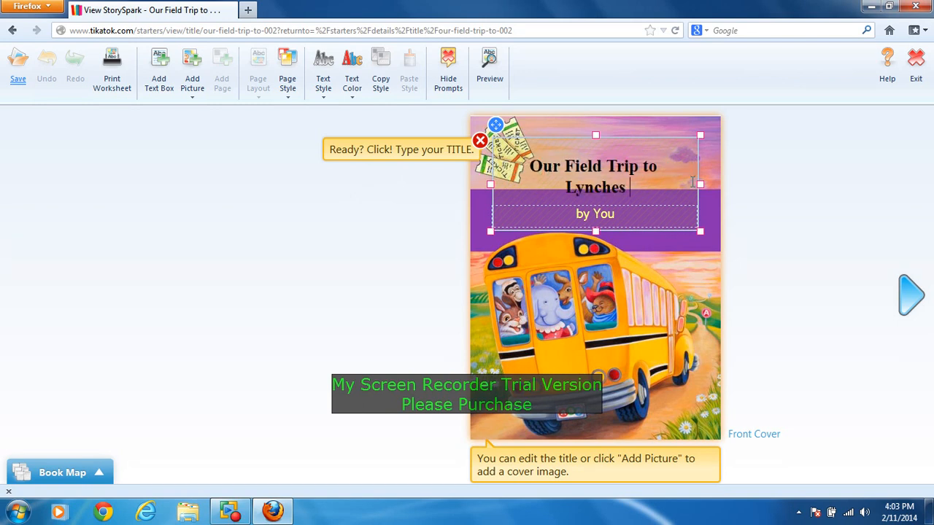
text(River P)
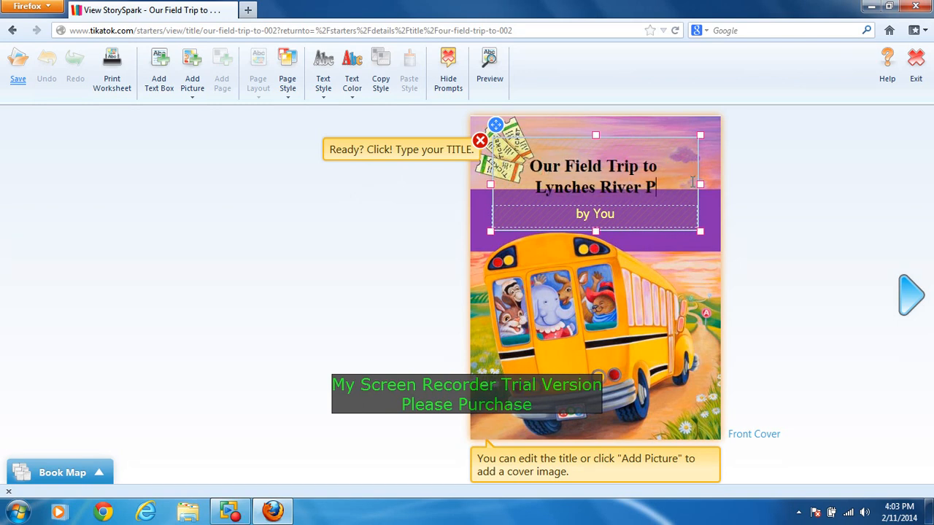
text(ark.)
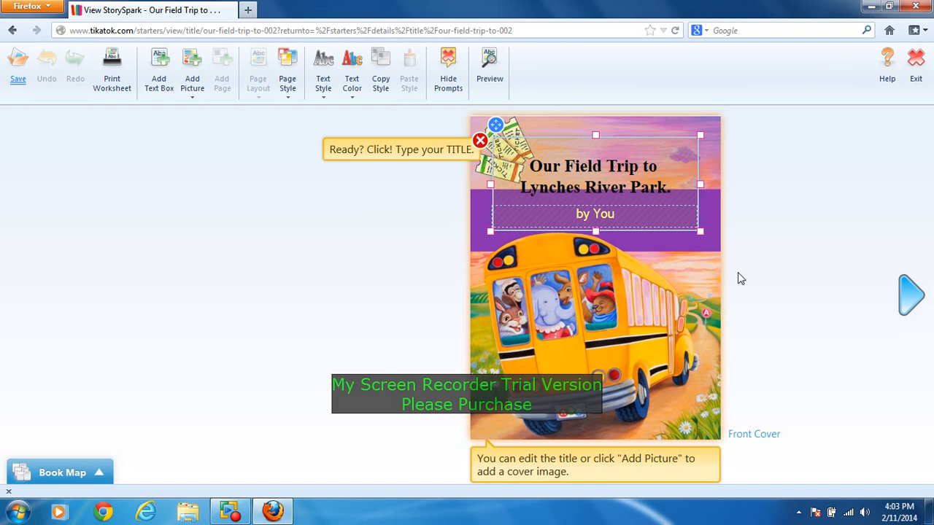
click(623, 250)
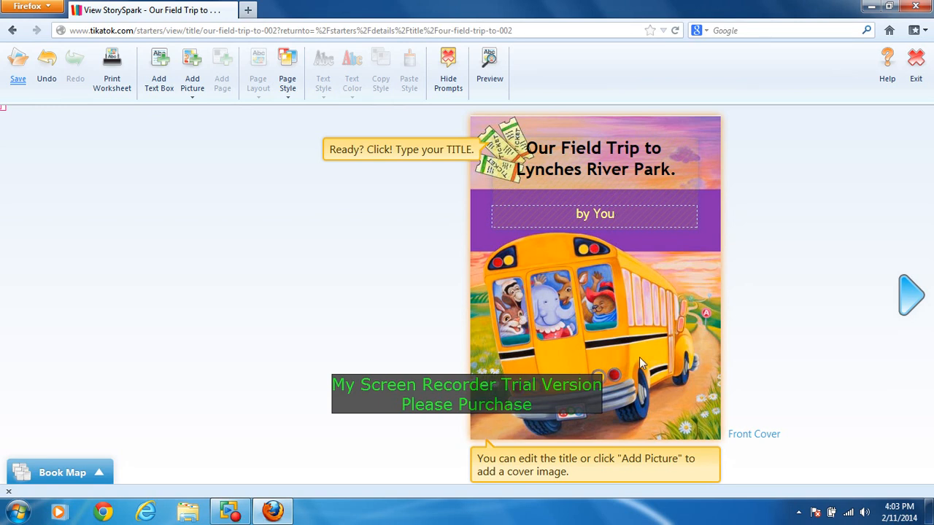
click(609, 304)
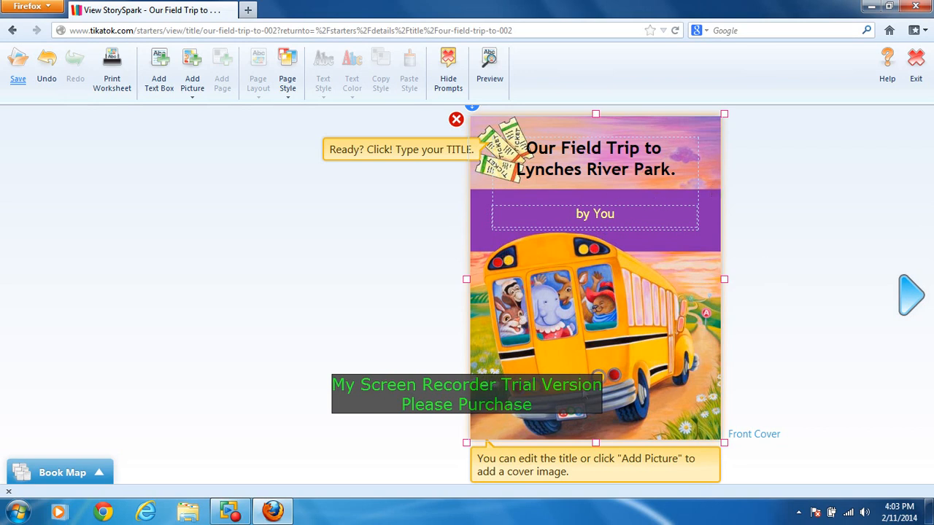
- On the title page, remove the stray "&nbsp;" and the final period from the title, and save it as "Our Field Trip to Lynches River Park"
click(912, 302)
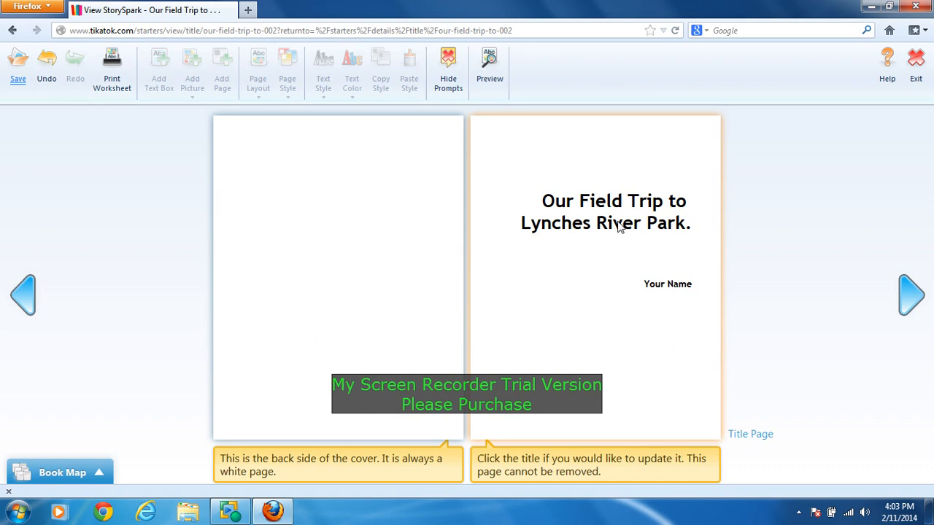
click(669, 288)
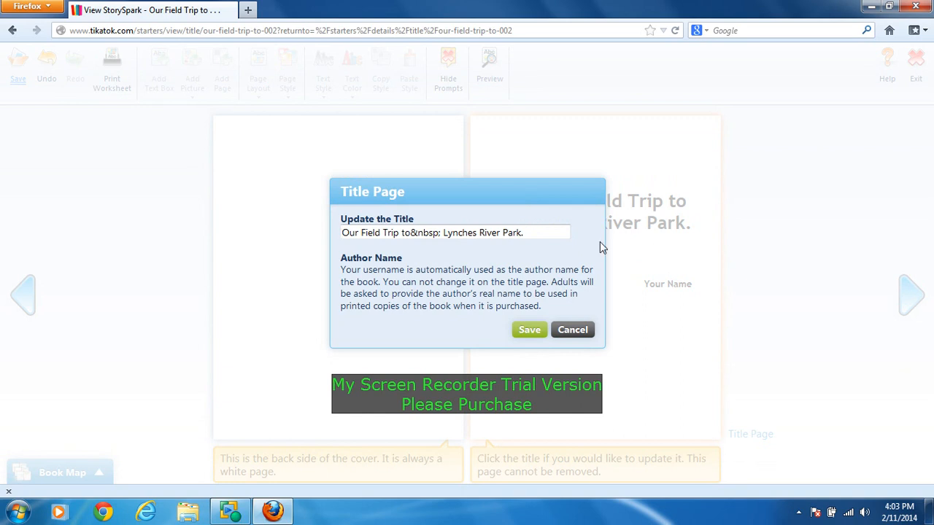
click(442, 233)
key(BackSpace)
key(BackSpace)
key(BackSpace)
key(BackSpace)
key(BackSpace)
key(BackSpace)
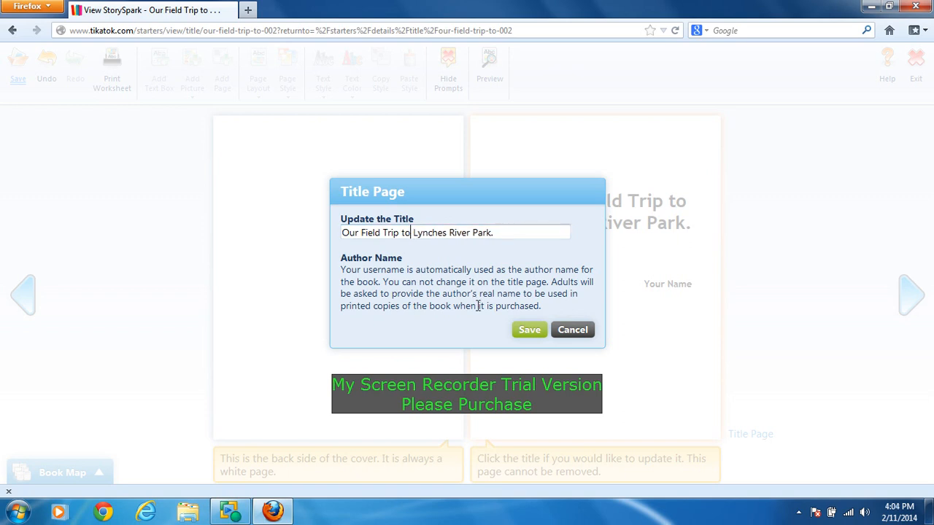
click(510, 236)
key(BackSpace)
click(530, 331)
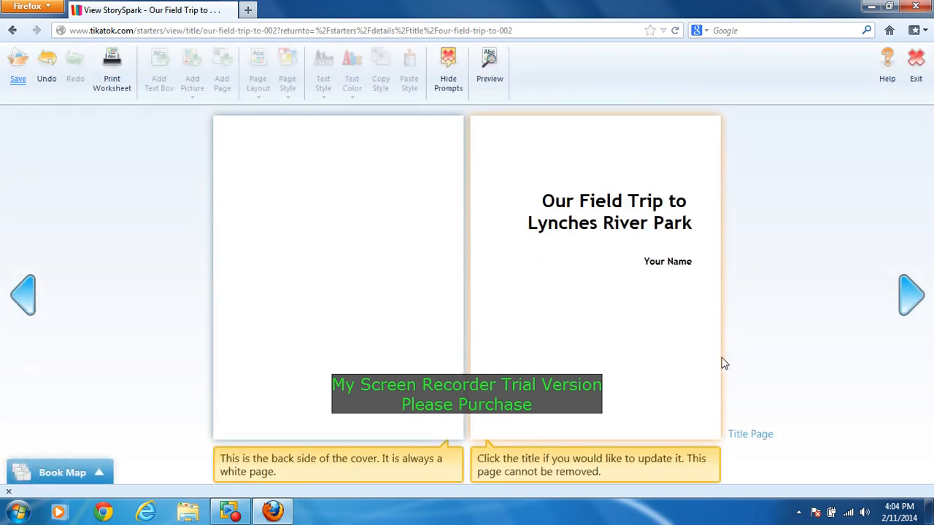
- Go to the dedication page and replace the ellipsis after "This book is dedicated to" with the teacher's name
click(912, 295)
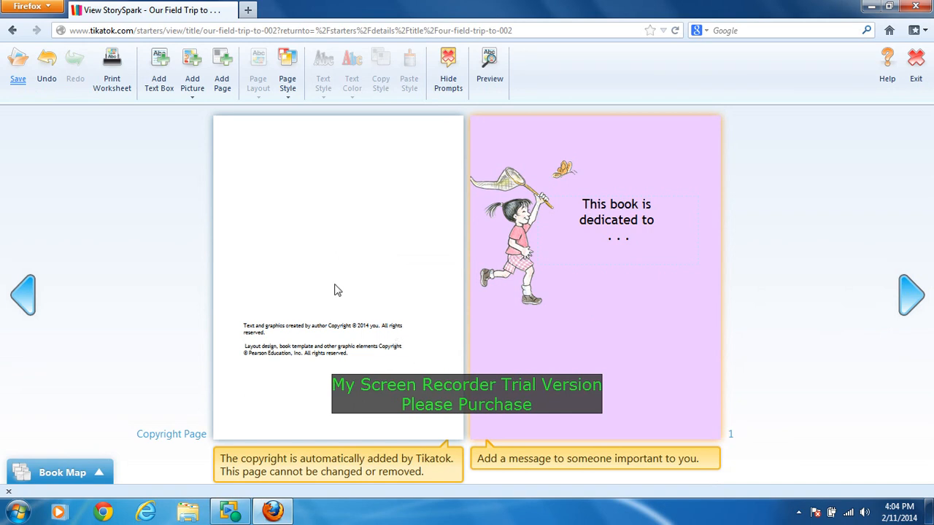
click(636, 245)
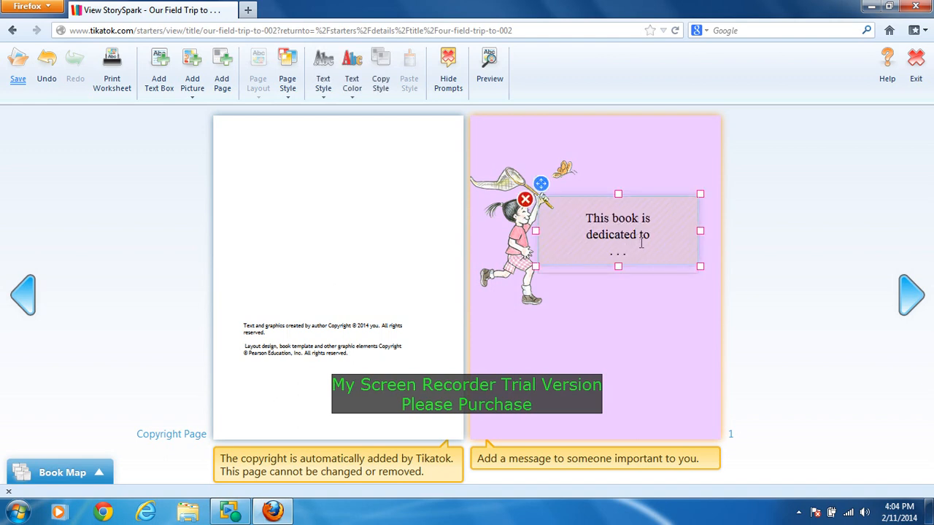
key(BackSpace)
text(Miss.)
text( Second)
key(BackSpace)
key(BackSpace)
key(BackSpace)
key(BackSpace)
key(BackSpace)
key(BackSpace)
text(lade)
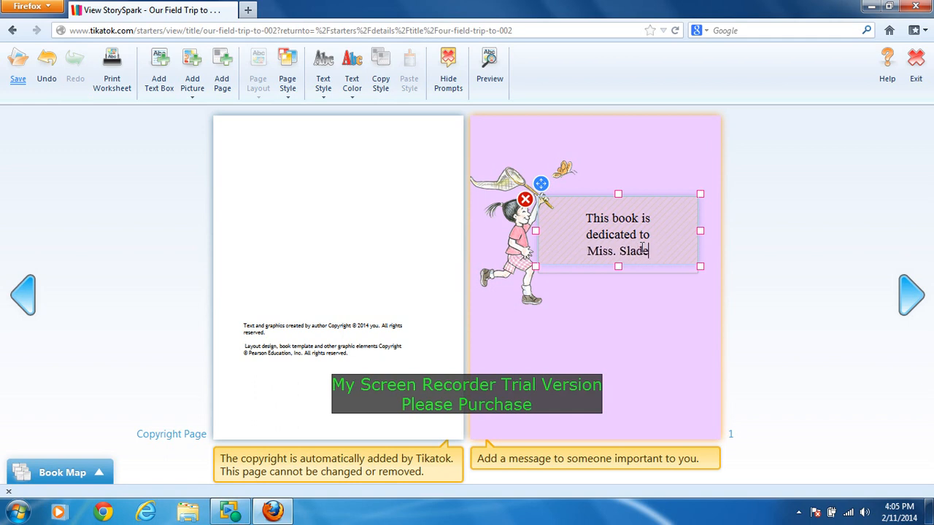
- Extend the dedication after the teacher's name with "'s Second Grade Class 2013-2014"
text('s Second )
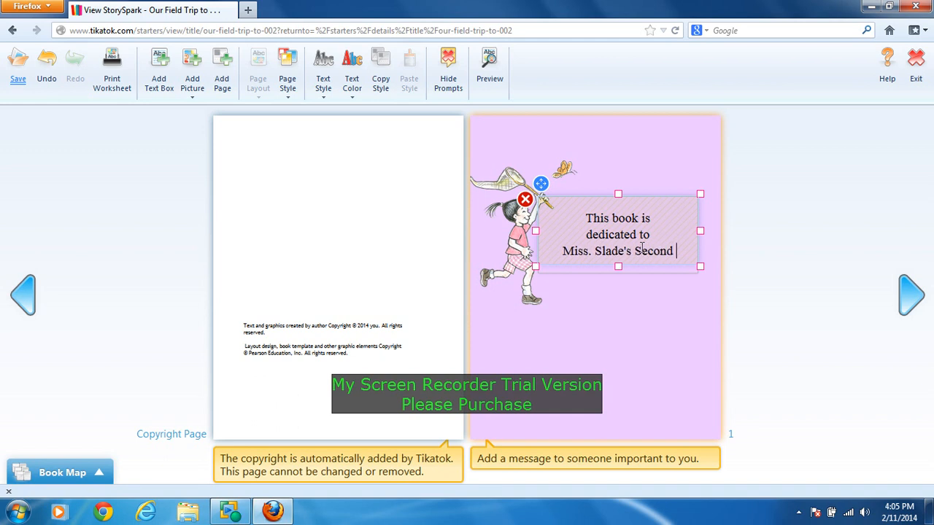
text(Grade Class )
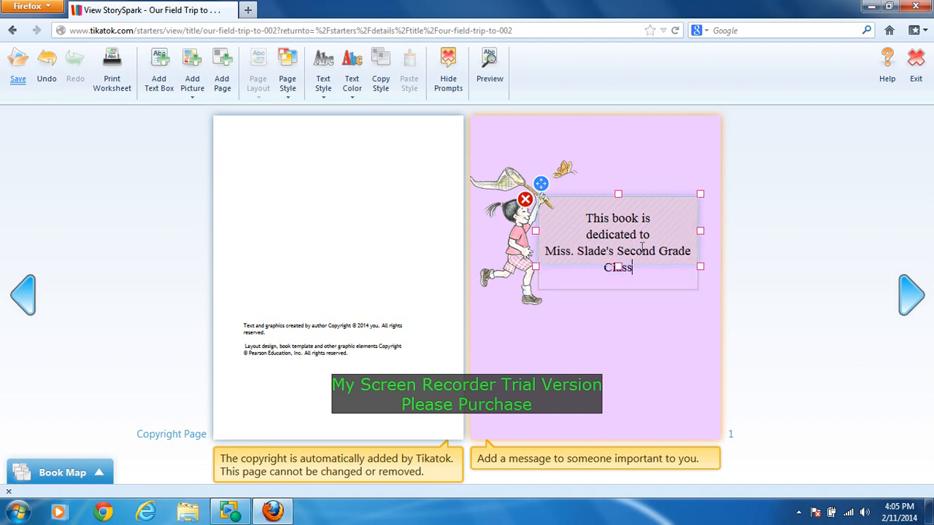
text(2013-)
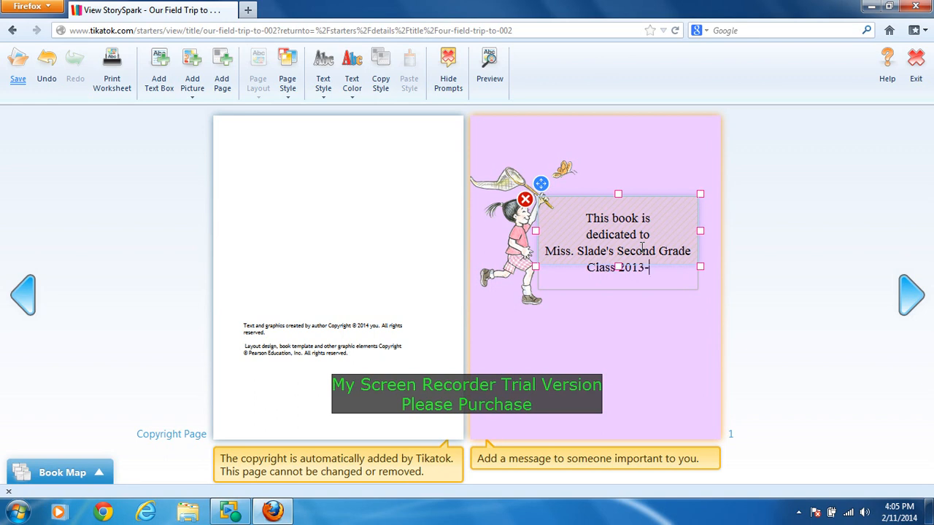
text(2014)
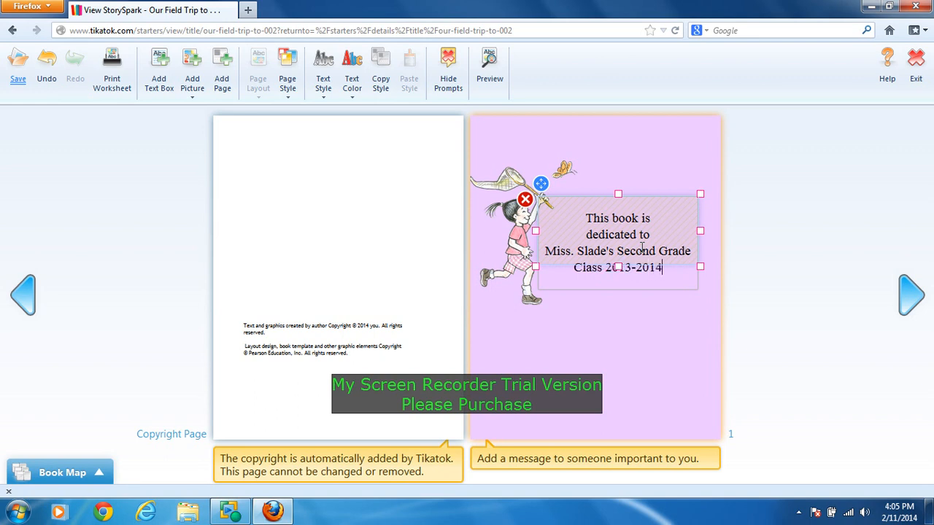
click(575, 317)
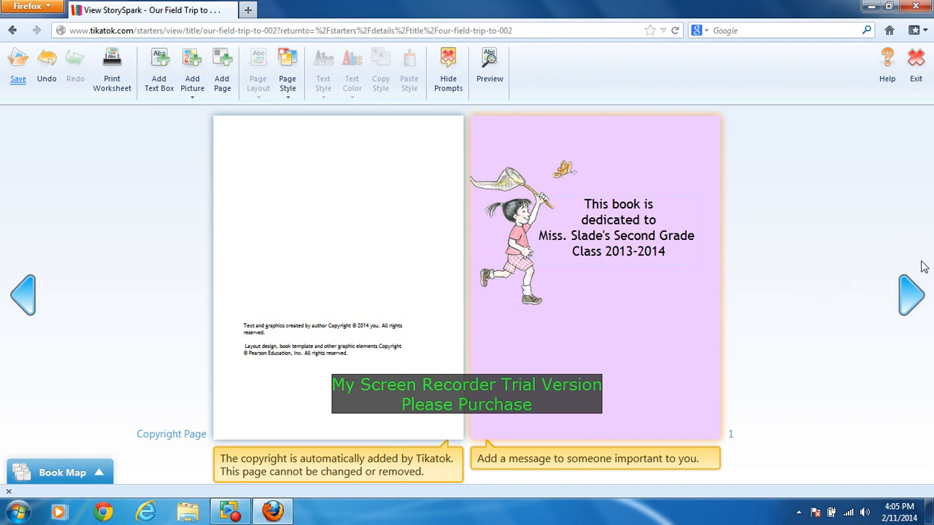
click(913, 296)
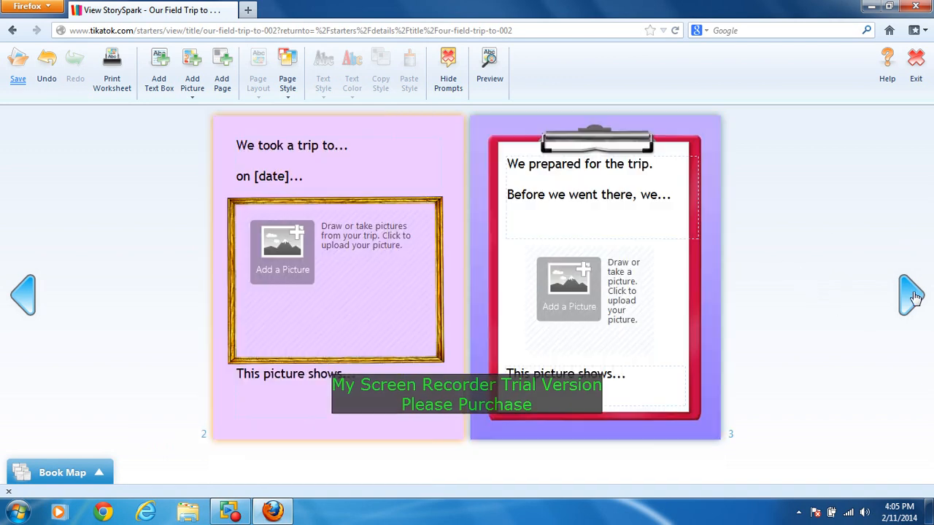
click(29, 311)
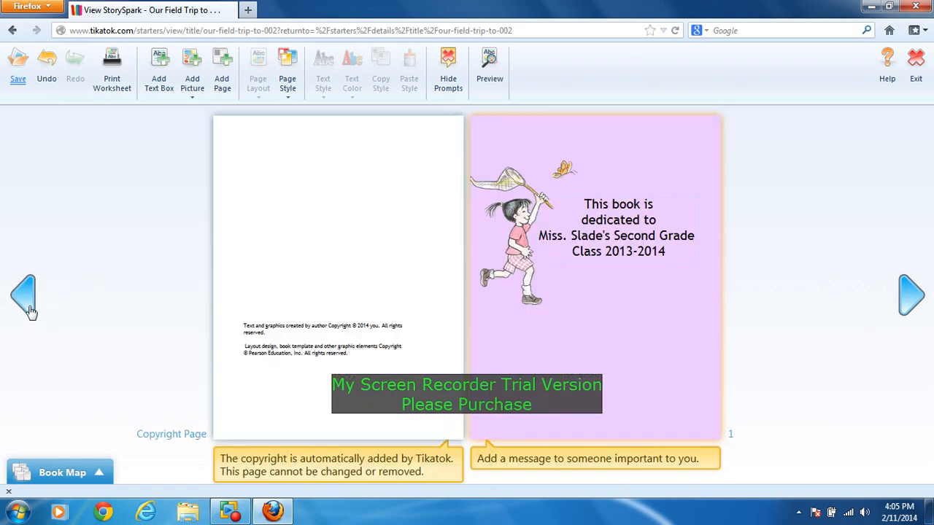
click(652, 245)
click(739, 282)
- On page 2, replace the ellipsis in the opening line so it reads "We took a trip to Lynches River Park"
click(909, 300)
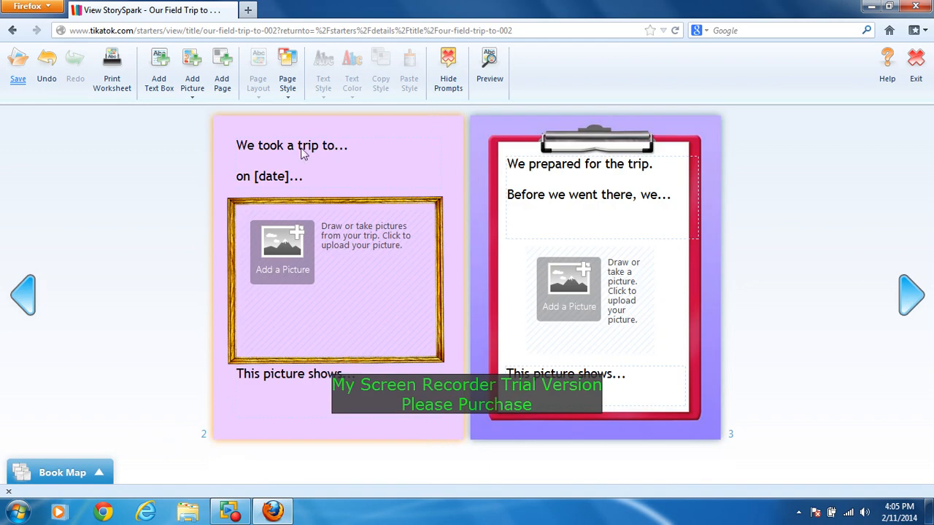
click(337, 150)
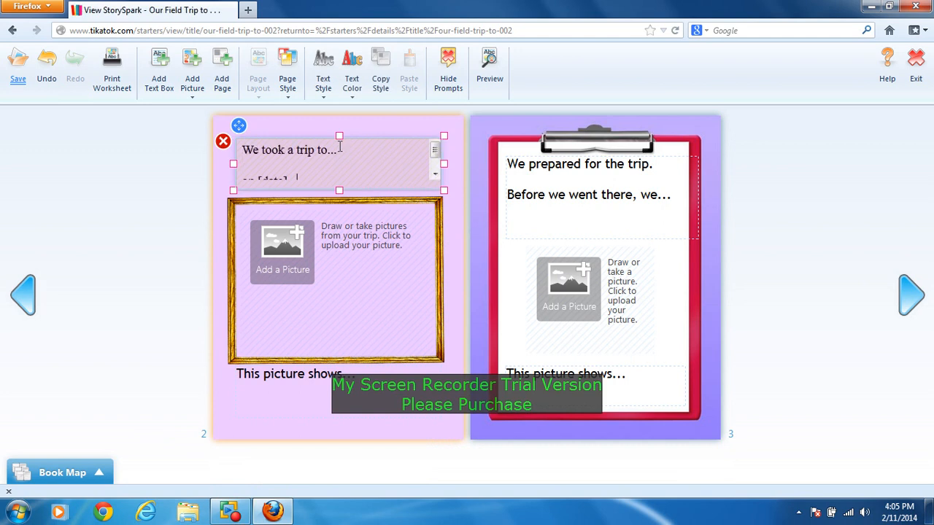
key(BackSpace)
key(BackSpace)
key(BackSpace)
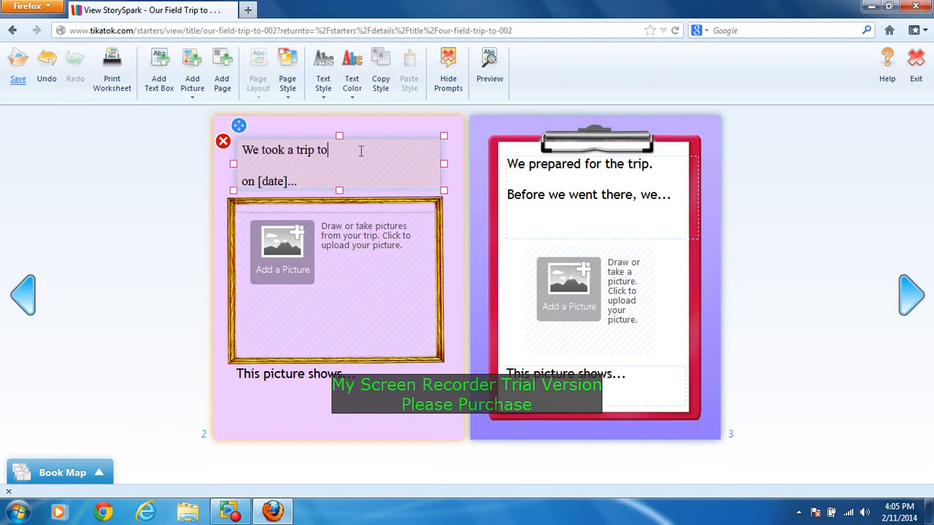
text(Lynches River Park)
- Remove the closing bracket and ellipsis from the date placeholder, and add an ellipsis after "Lynches River Park"
click(320, 181)
key(BackSpace)
key(BackSpace)
key(BackSpace)
key(BackSpace)
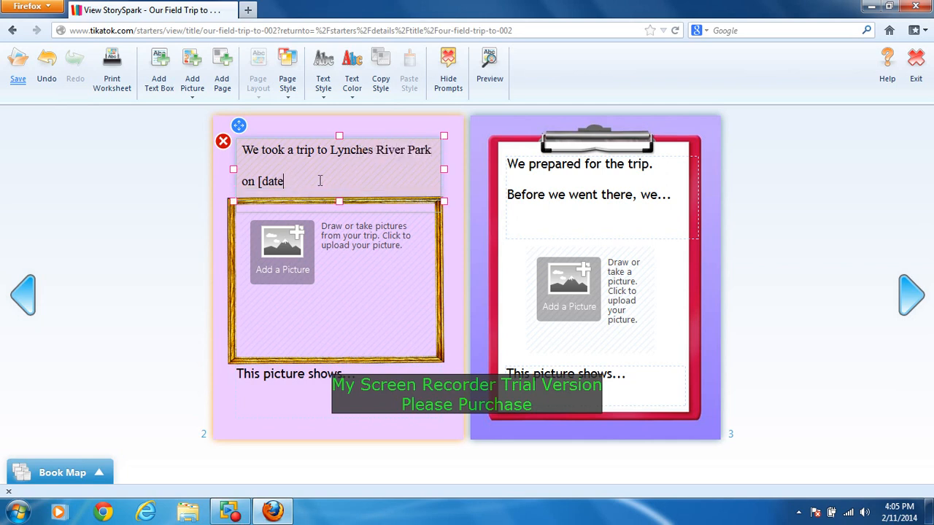
click(433, 149)
text(...)
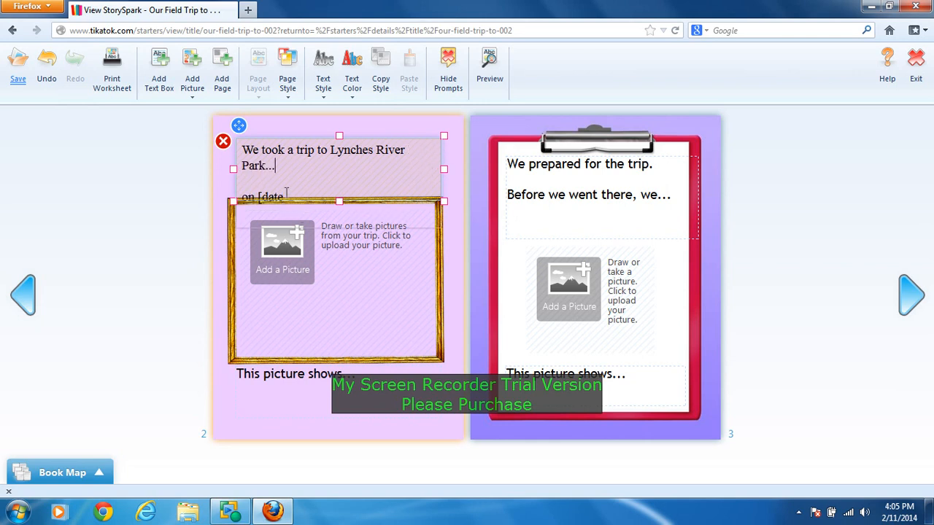
- Replace the remaining date placeholder on page 2 so the line reads "on September 13, 2013."
triple_click(286, 191)
click(289, 195)
key(BackSpace)
key(BackSpace)
key(BackSpace)
key(BackSpace)
key(BackSpace)
text(October)
key(BackSpace)
key(BackSpace)
key(BackSpace)
key(BackSpace)
key(BackSpace)
key(BackSpace)
text(September 13, 2013.)
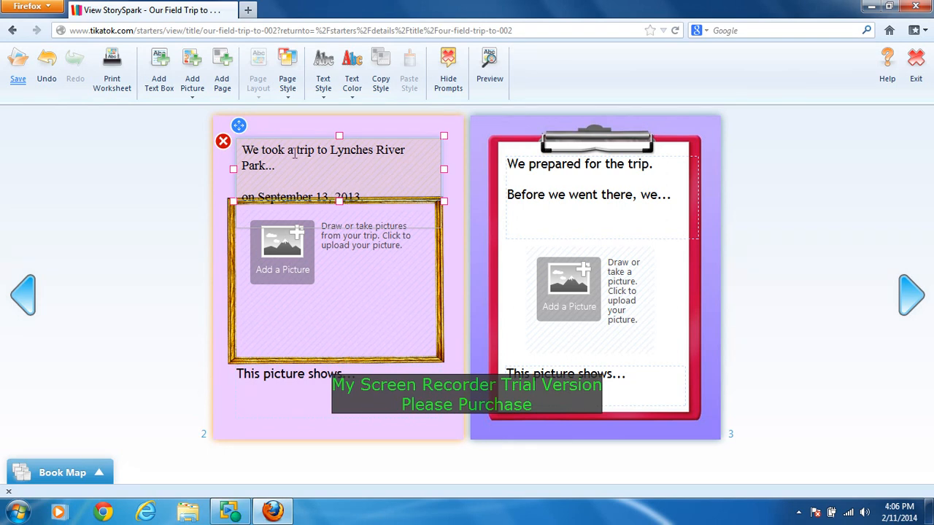
- Try to move the opening text box on page 2 upward and enlarge its text to the second-largest size
drag(239, 129, 238, 108)
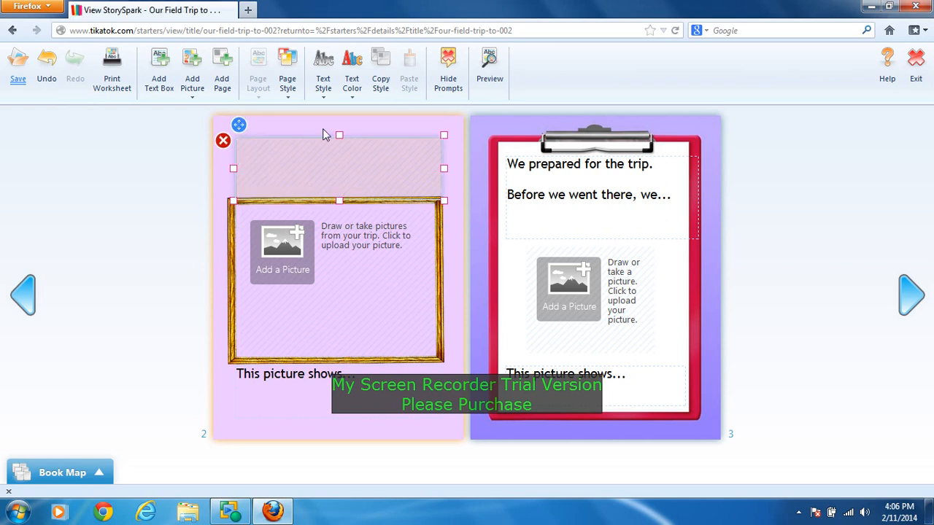
click(240, 129)
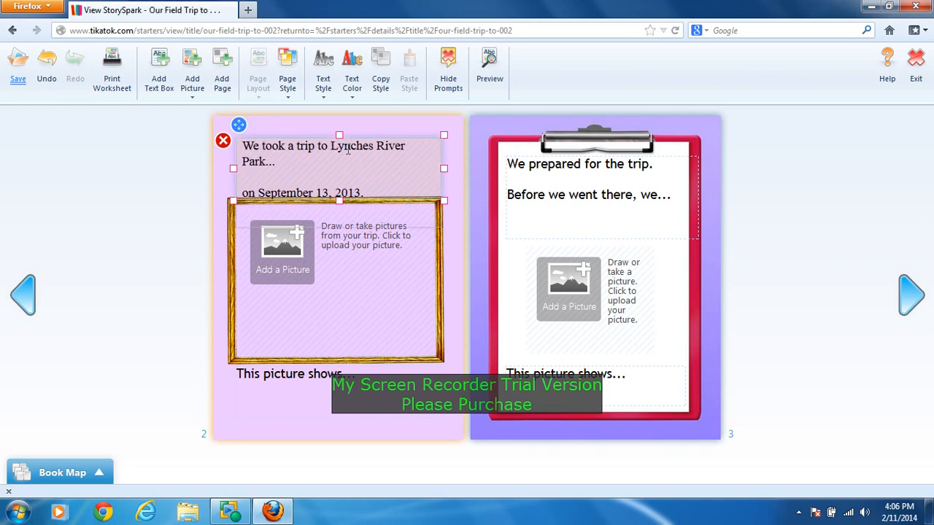
click(319, 96)
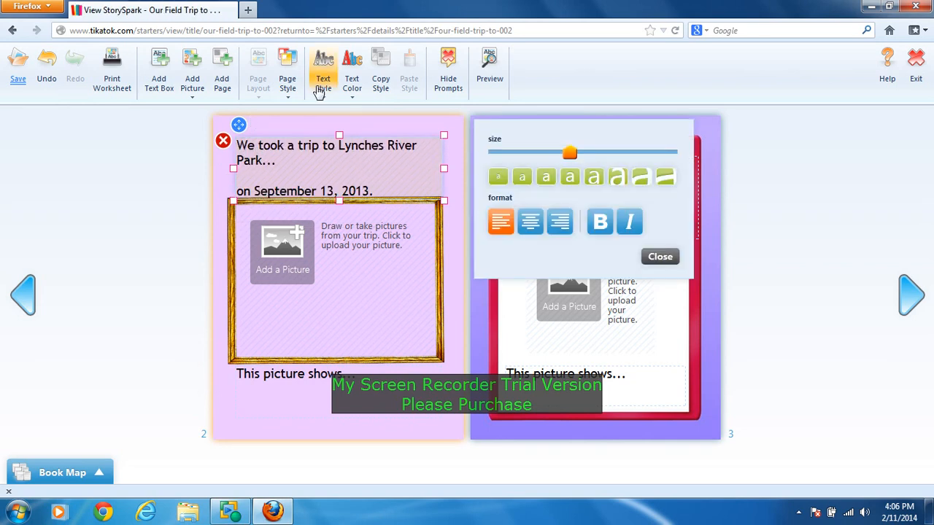
click(640, 178)
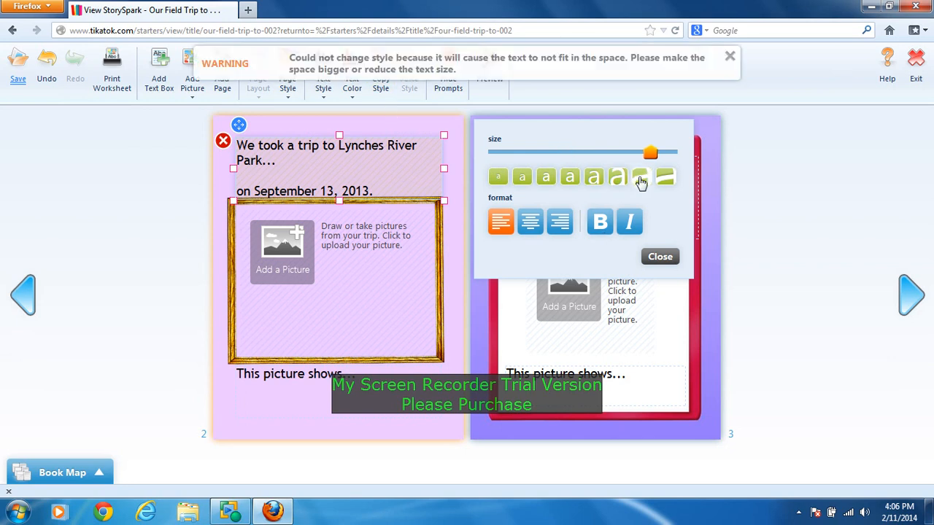
click(730, 56)
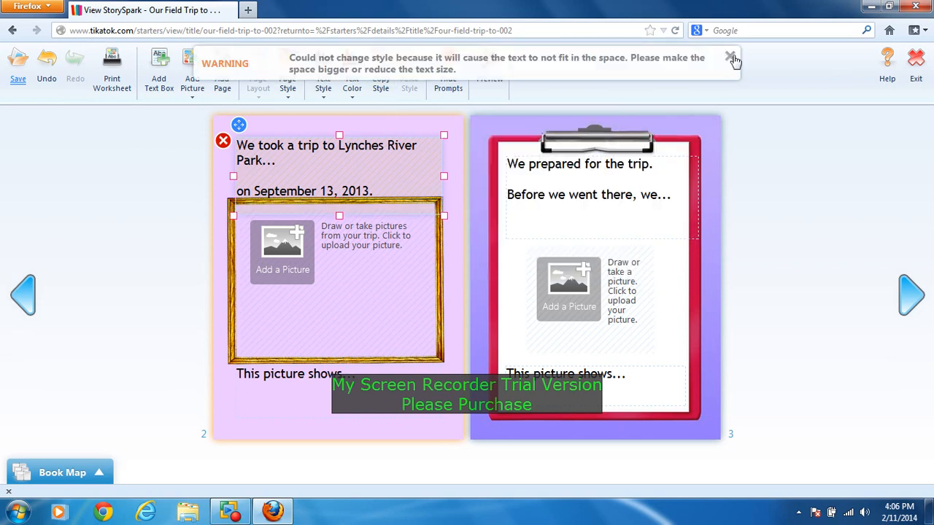
- Try red, purple and white as the color of page 2's opening text, and set it back to black
click(351, 80)
click(527, 173)
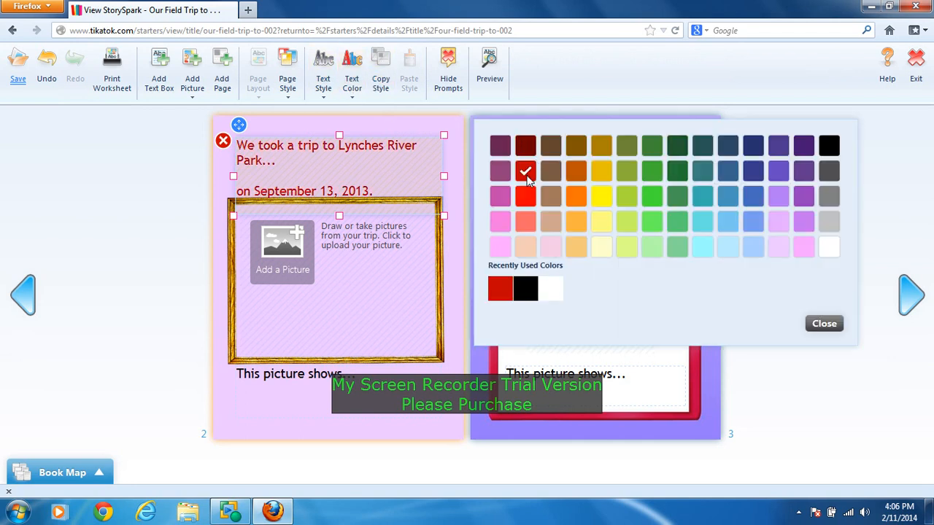
click(803, 170)
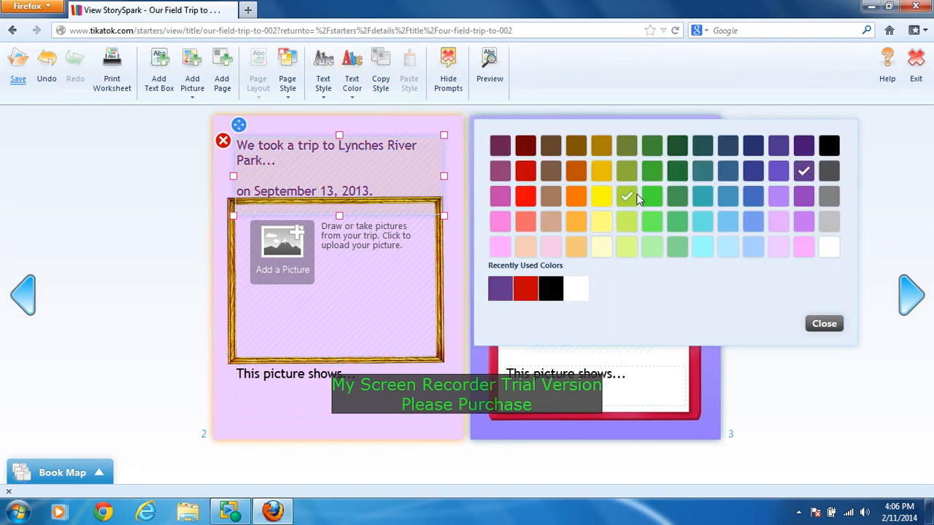
click(829, 247)
click(831, 145)
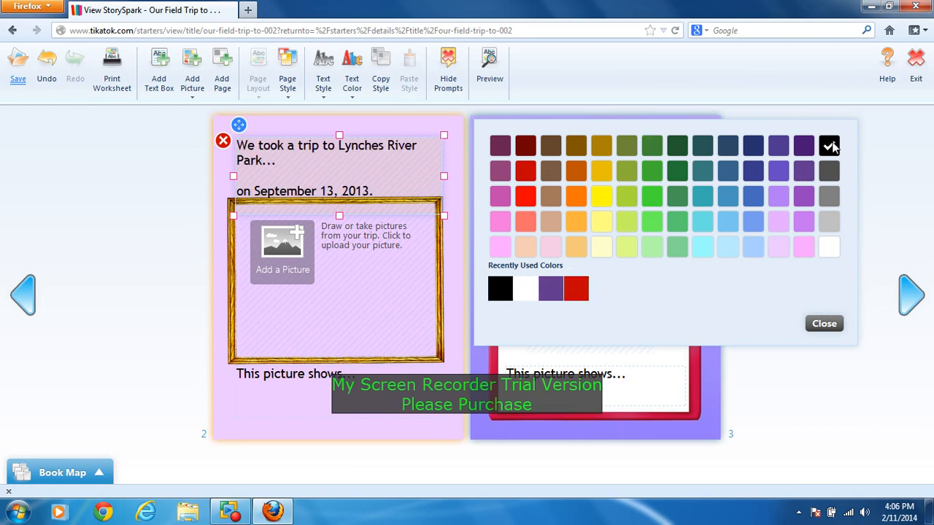
- Fill the picture frame on page 2 with the green fly from the Tikatok Gallery
click(369, 269)
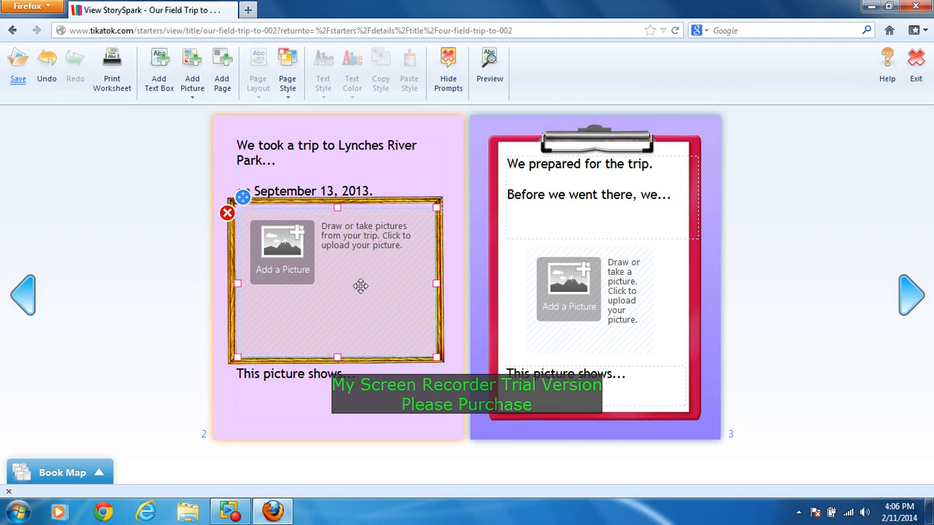
click(295, 234)
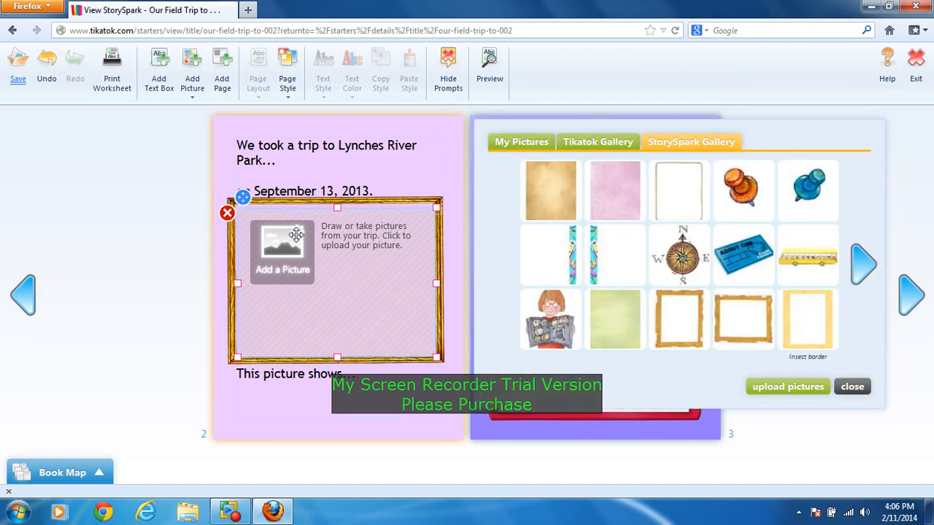
click(624, 144)
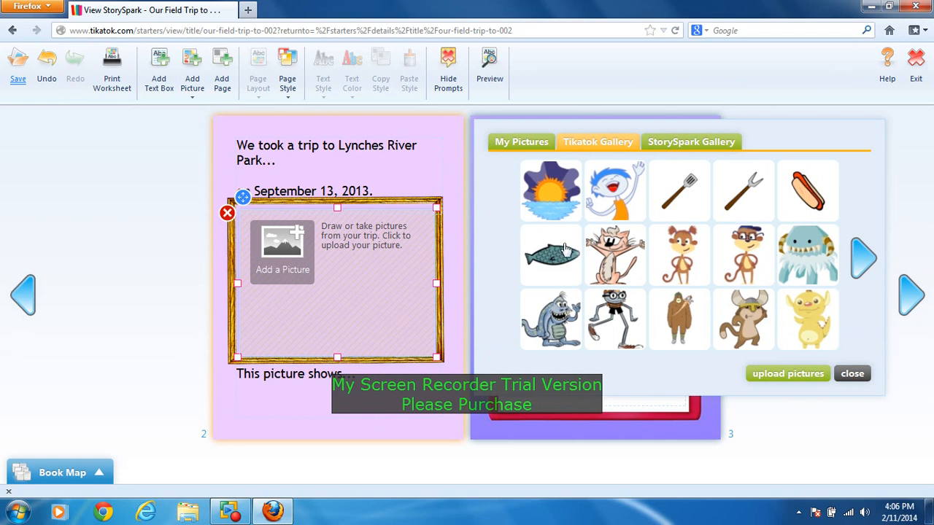
click(867, 266)
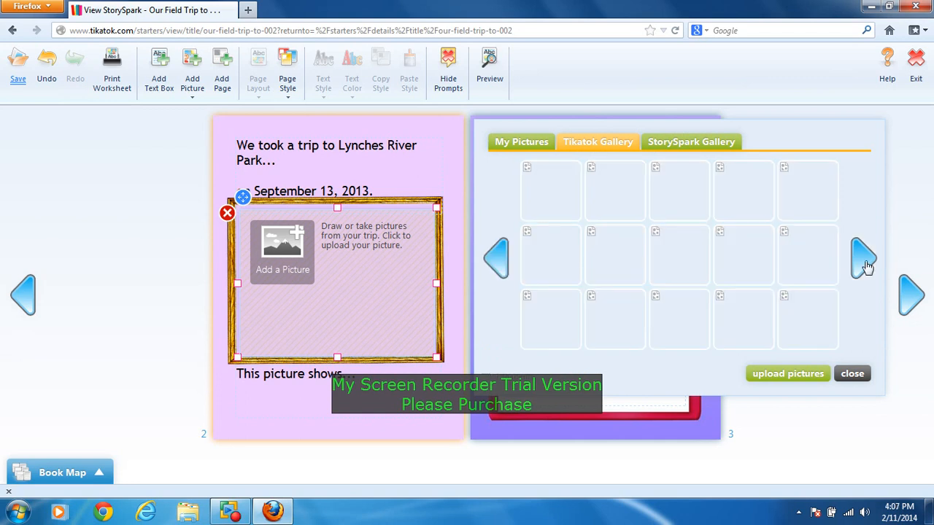
click(868, 265)
click(496, 260)
click(679, 259)
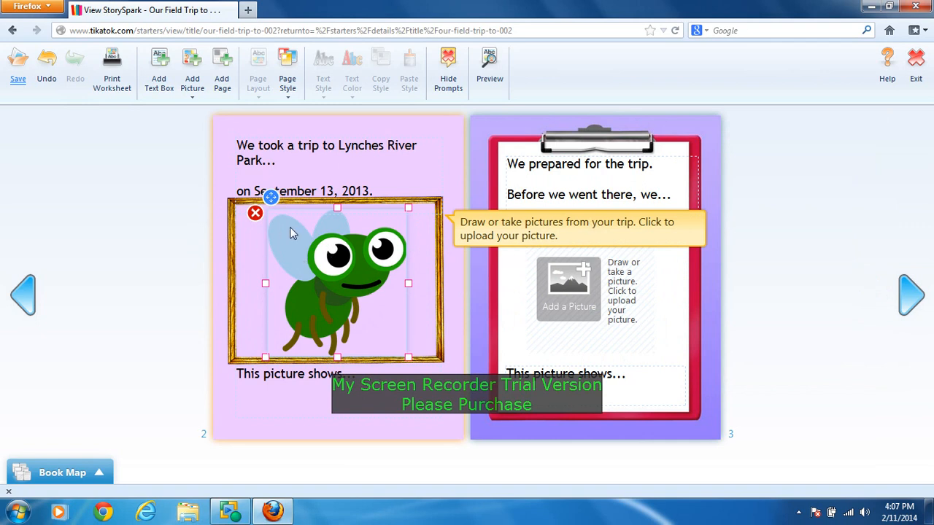
click(453, 191)
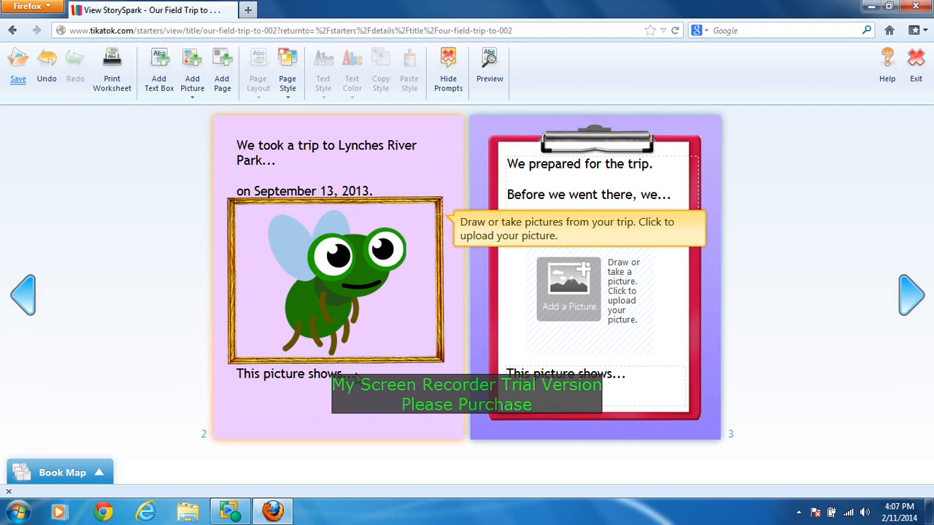
- Complete the caption under the fly as "This picture shows a fly that we captured at Lynches River Park."
click(353, 375)
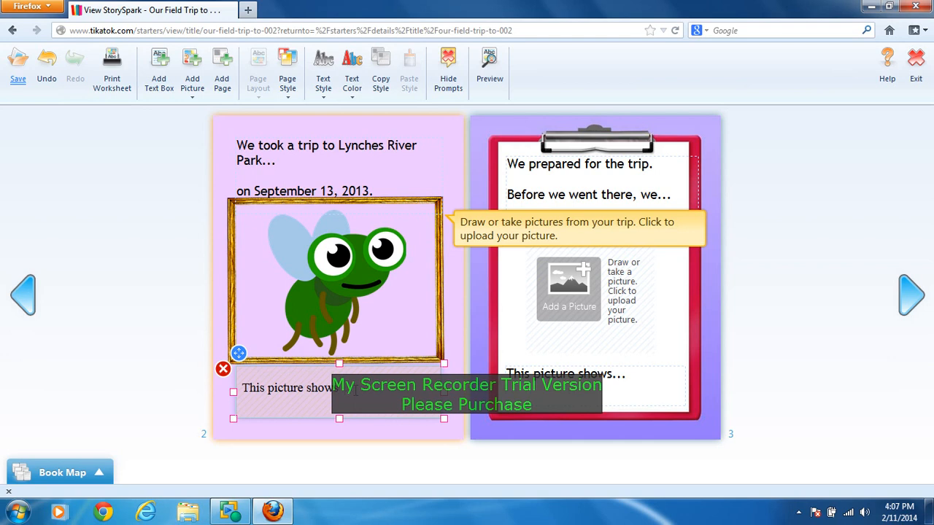
text(a fly )
text(that we cap)
text(ture)
text(d a)
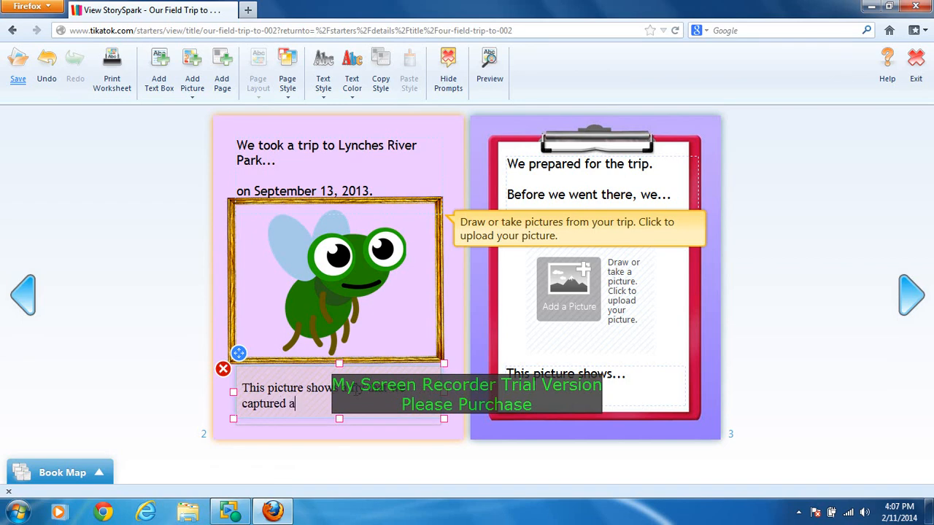
text(t Lynches River Park)
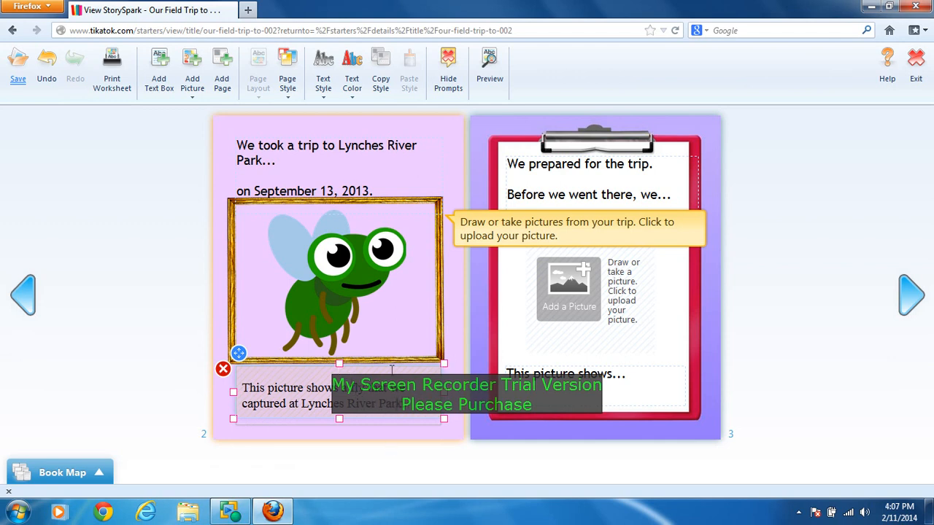
click(463, 368)
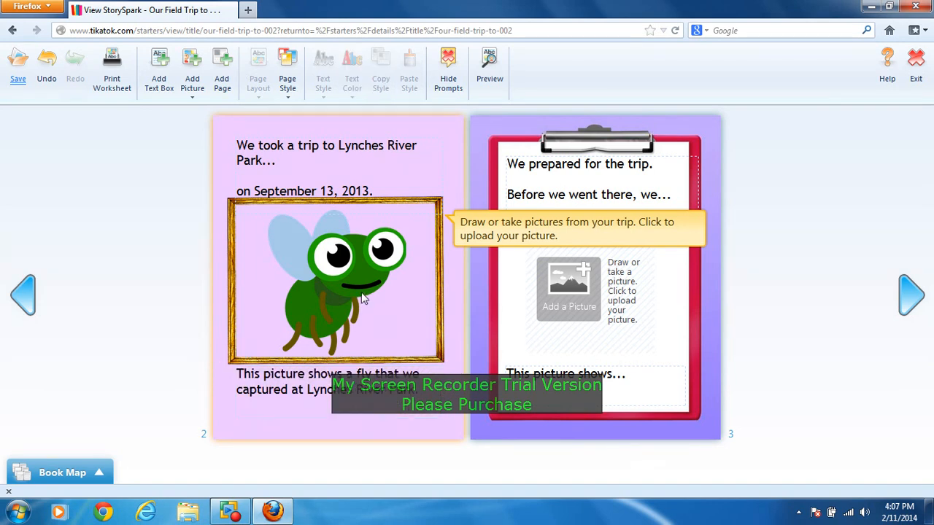
- Complete the opening text on page 3 with "Before we went there, we had to give money to our teacher and turn in our permission slip."
click(538, 191)
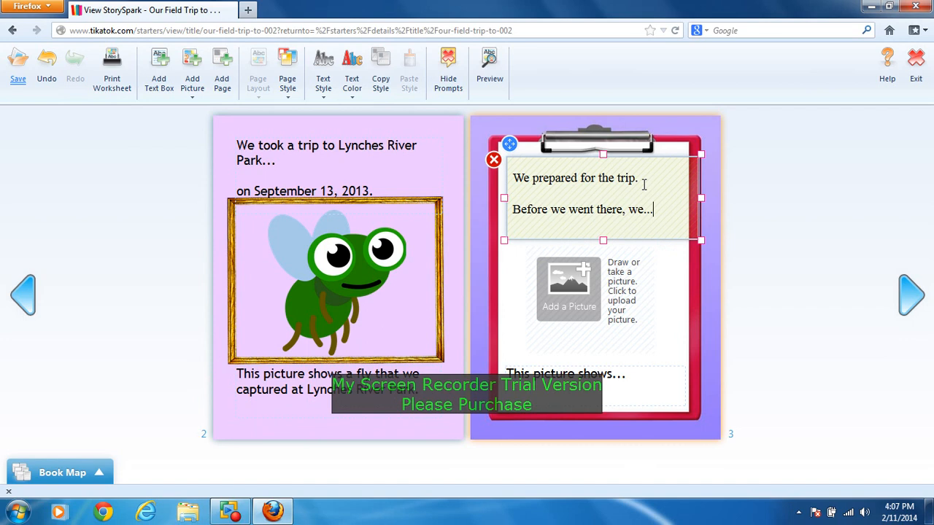
key(BackSpace)
key(BackSpace)
key(BackSpace)
text(had to give mon)
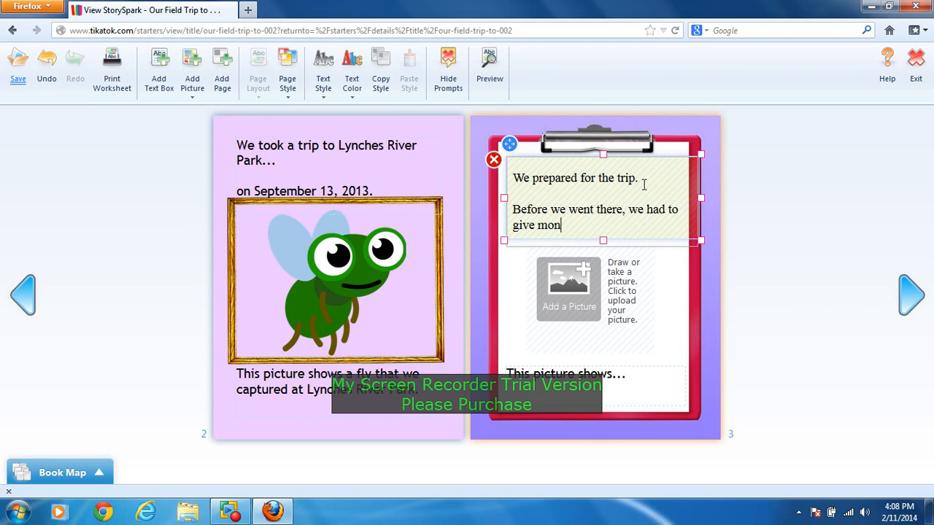
text(ey to our teacher and tu)
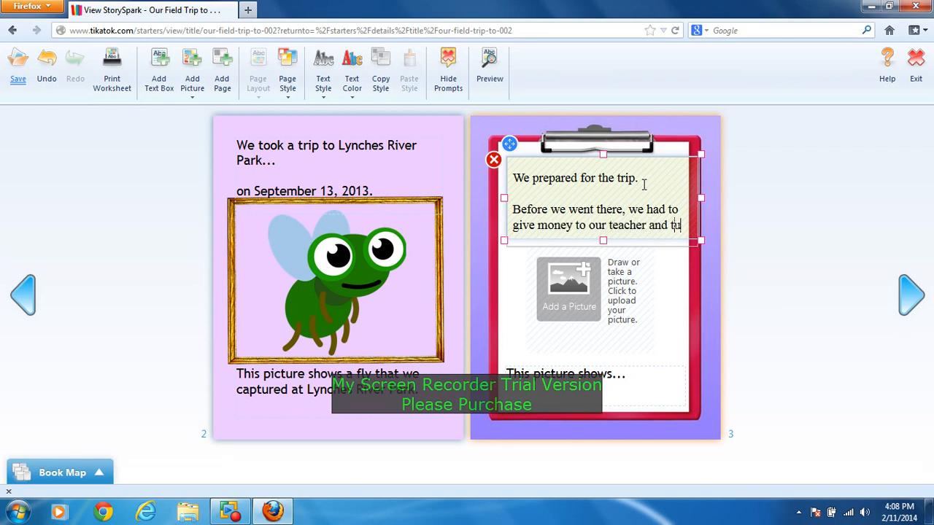
text(rn in our )
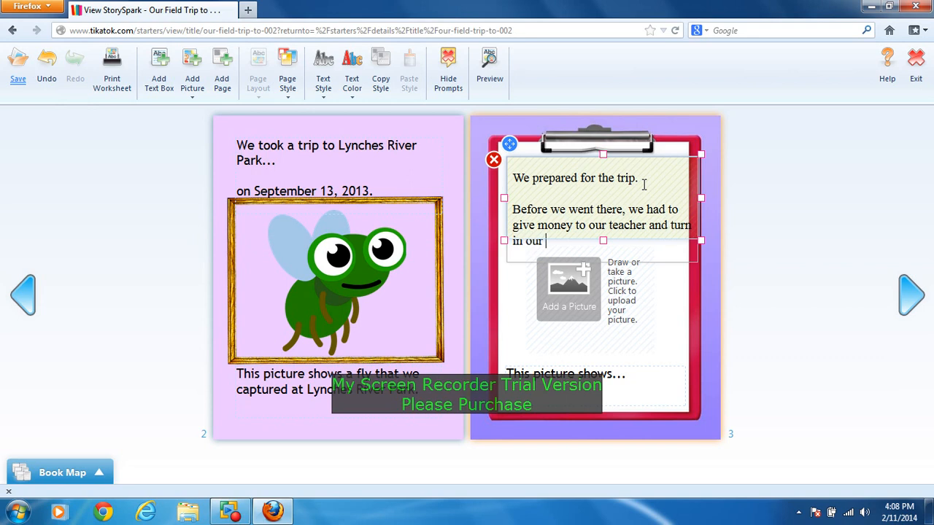
text(permission slip.)
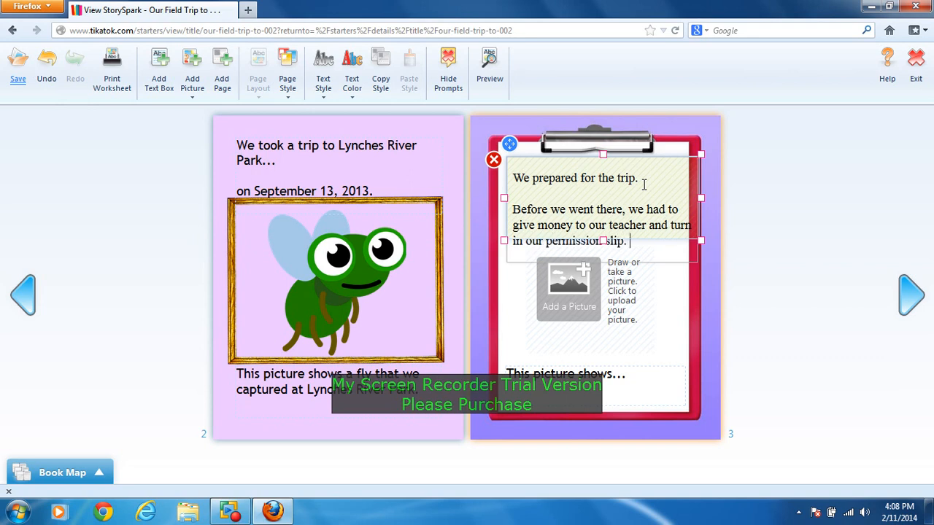
click(664, 333)
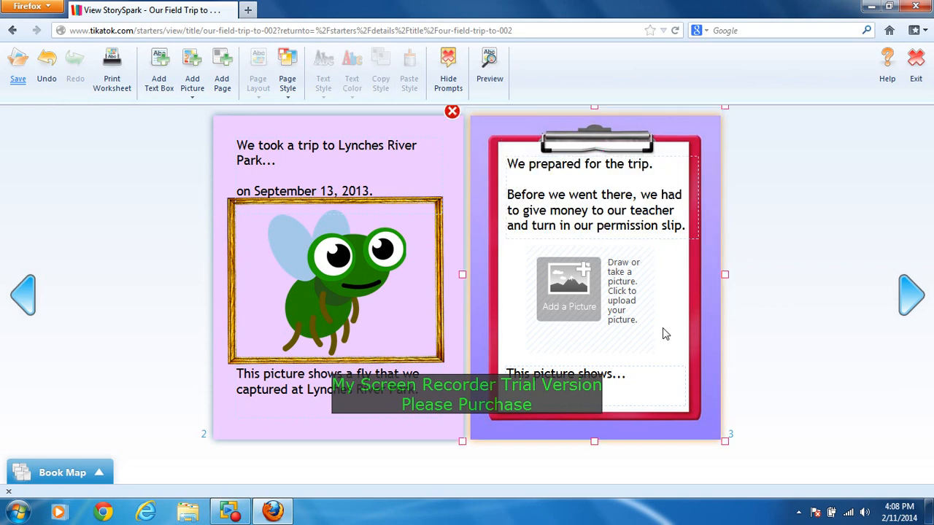
click(626, 281)
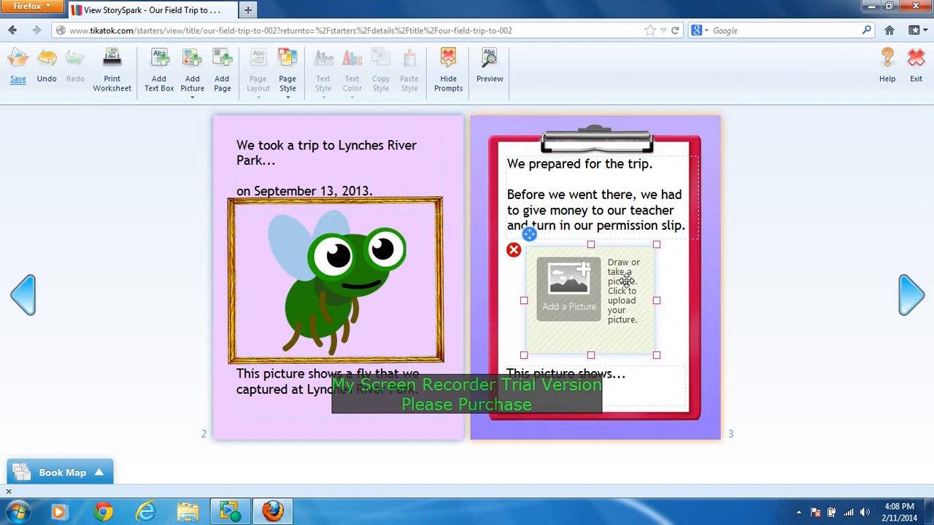
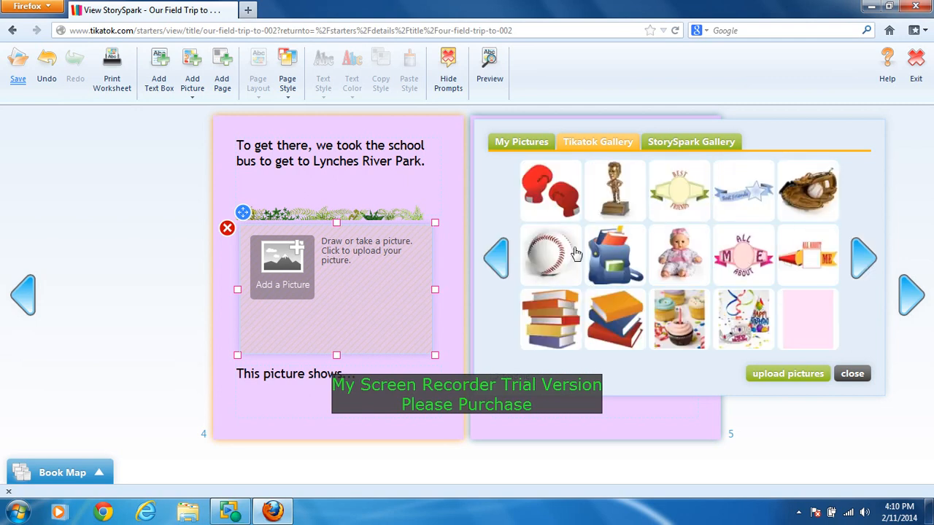
- Add the book stack to page 4 and complete its caption with "my friends and I sitting on the bus on our way to Lunches River Park."
click(548, 313)
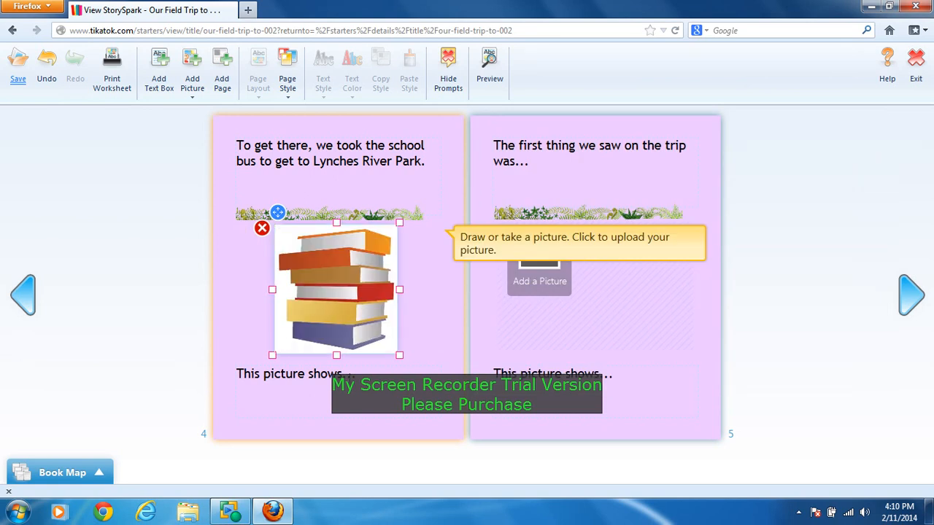
click(321, 374)
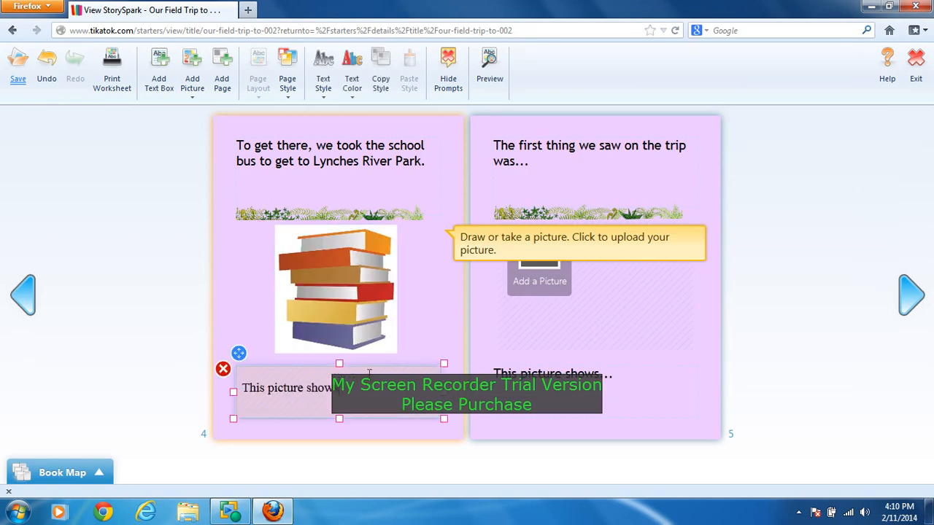
text(me and my)
key(BackSpace)
key(BackSpace)
key(BackSpace)
key(BackSpace)
key(BackSpace)
key(BackSpace)
key(BackSpace)
key(BackSpace)
key(BackSpace)
text(my friends and I sitting on the bus on our way to the Lunches R)
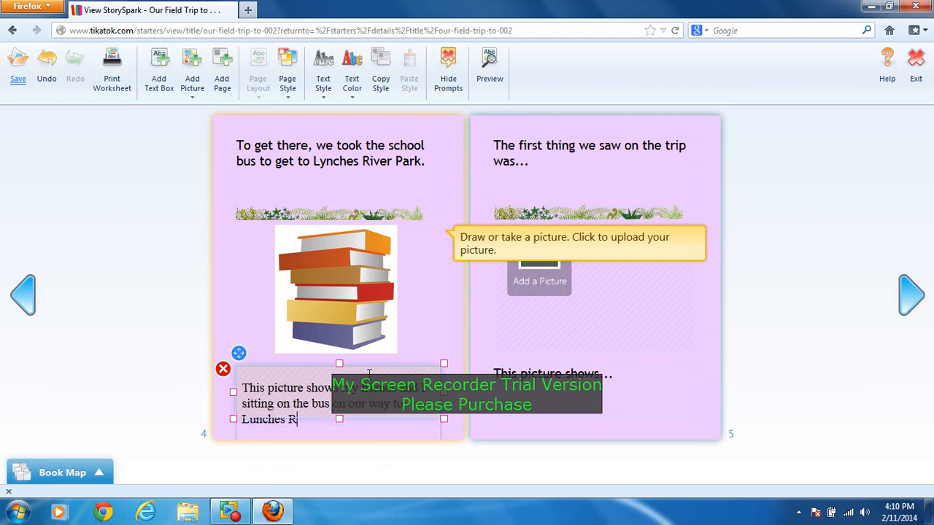
text(iver Par)
click(549, 406)
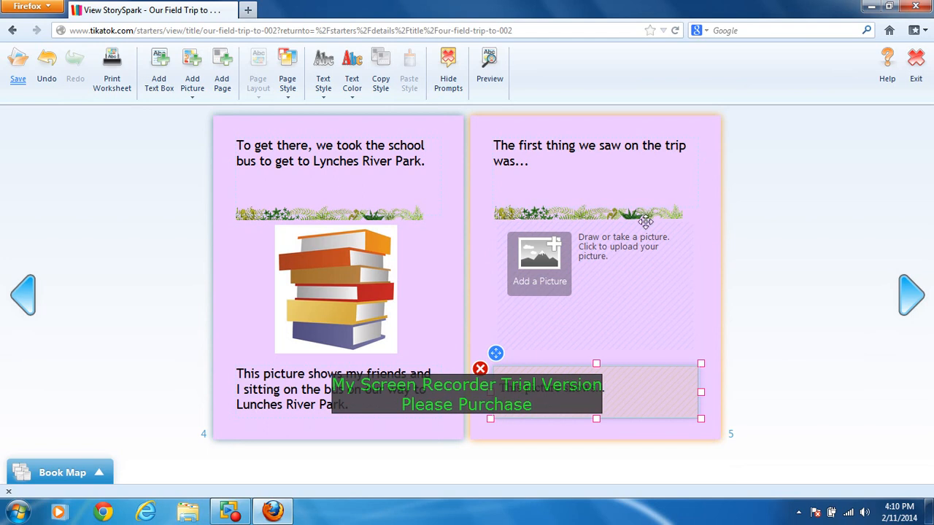
- Complete the opening text on page 5 as "The first thing we saw on the trip was a lot of trees."
click(562, 164)
key(BackSpace)
key(BackSpace)
text(a lot of trees.)
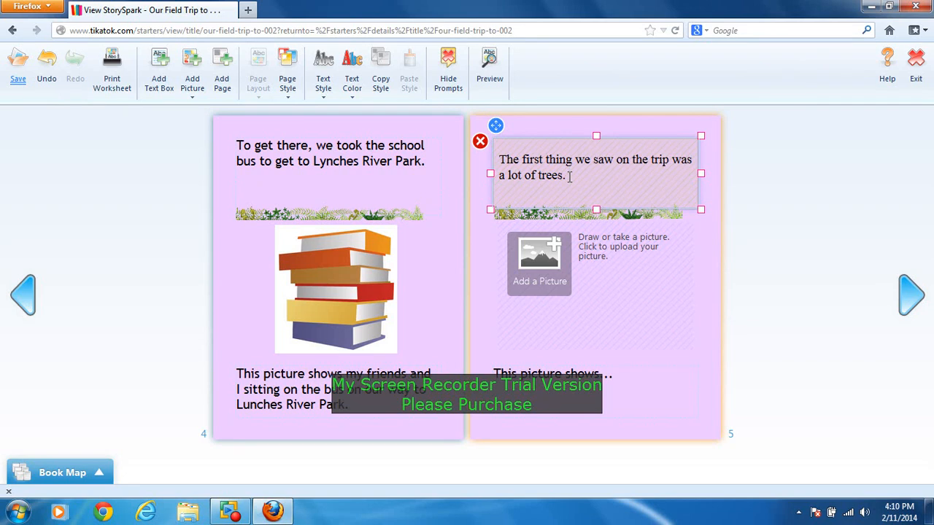
- Fill page 5's picture frame with the fish from the Tikatok Gallery and caption it "This picture shows a fish from the pond."
click(552, 250)
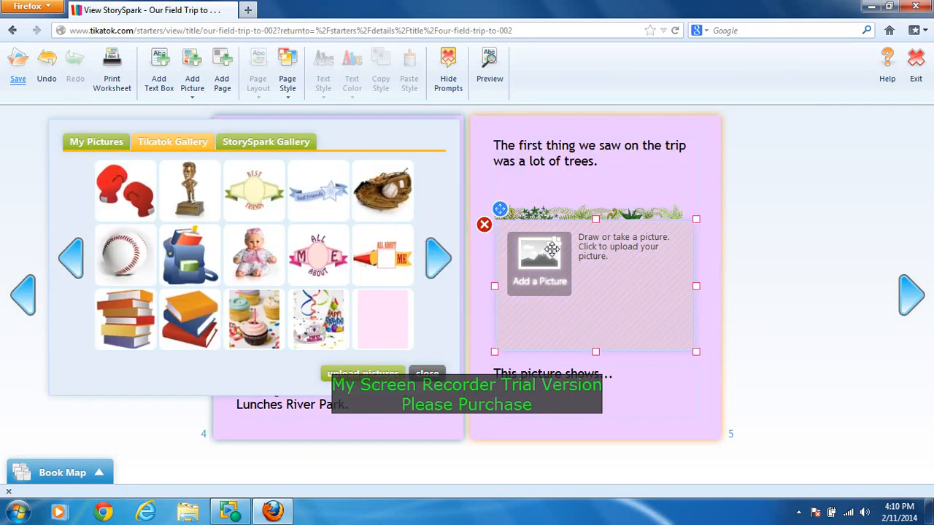
click(438, 258)
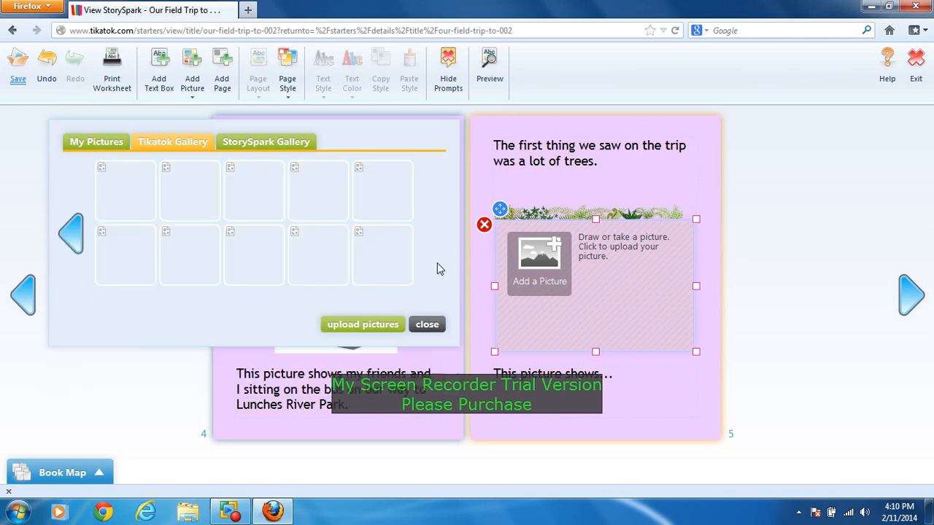
click(79, 242)
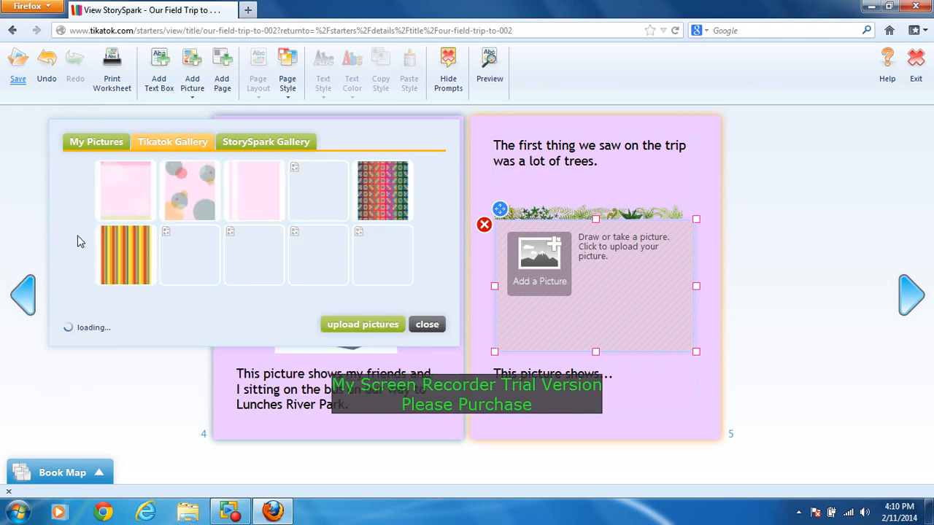
click(78, 241)
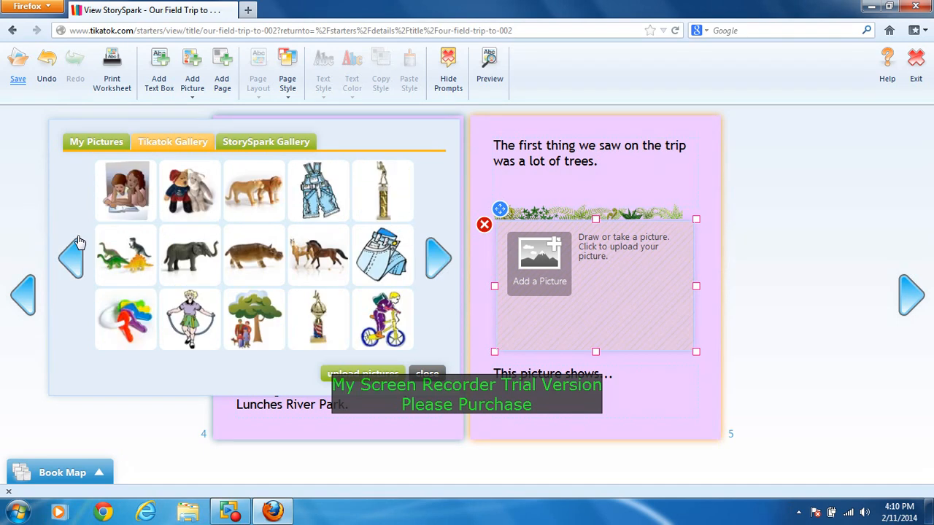
click(78, 252)
click(79, 254)
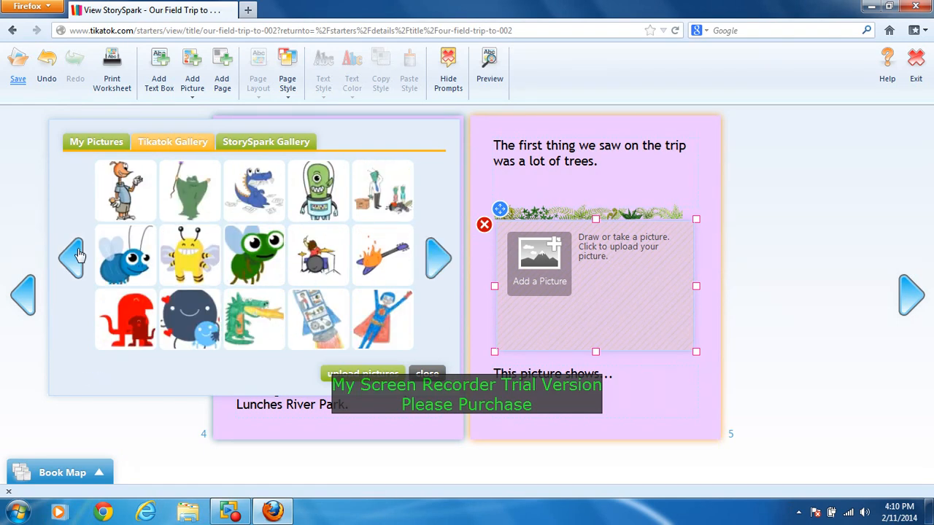
click(79, 254)
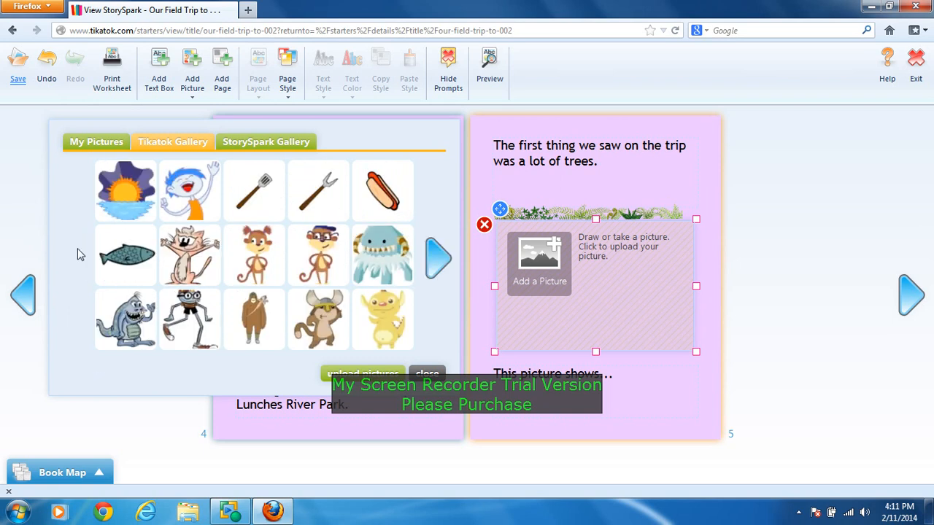
click(440, 262)
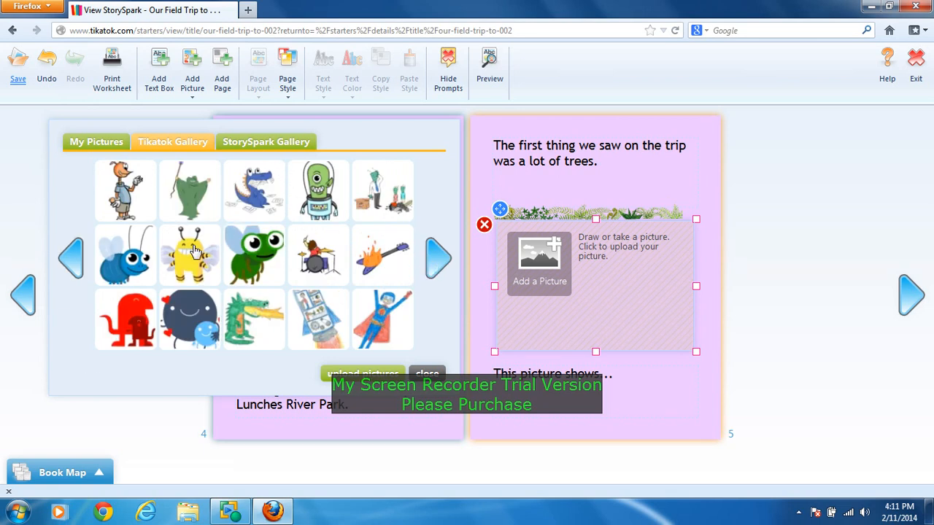
click(71, 258)
click(120, 264)
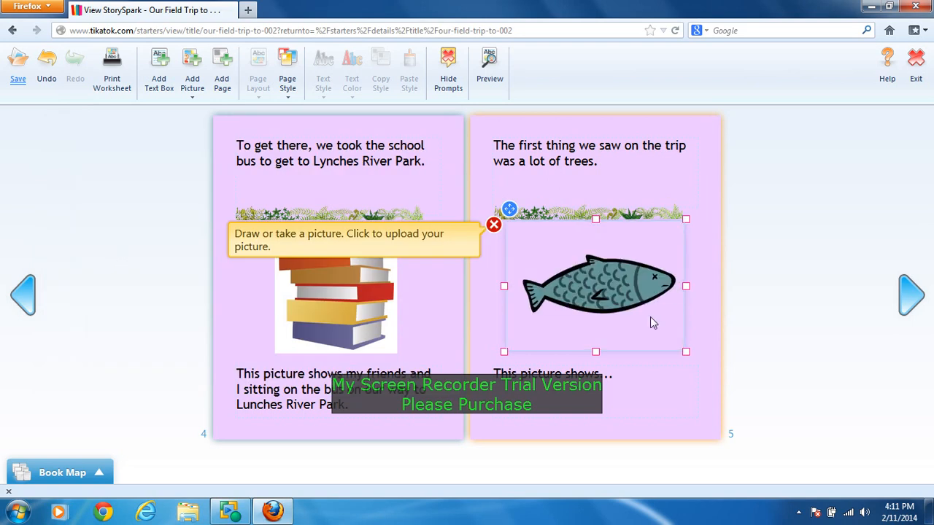
click(562, 385)
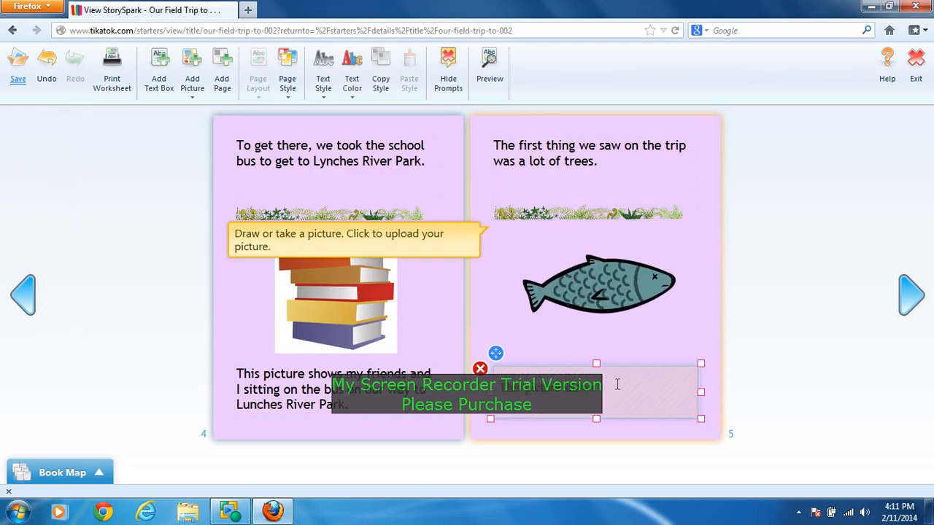
text(ish from the)
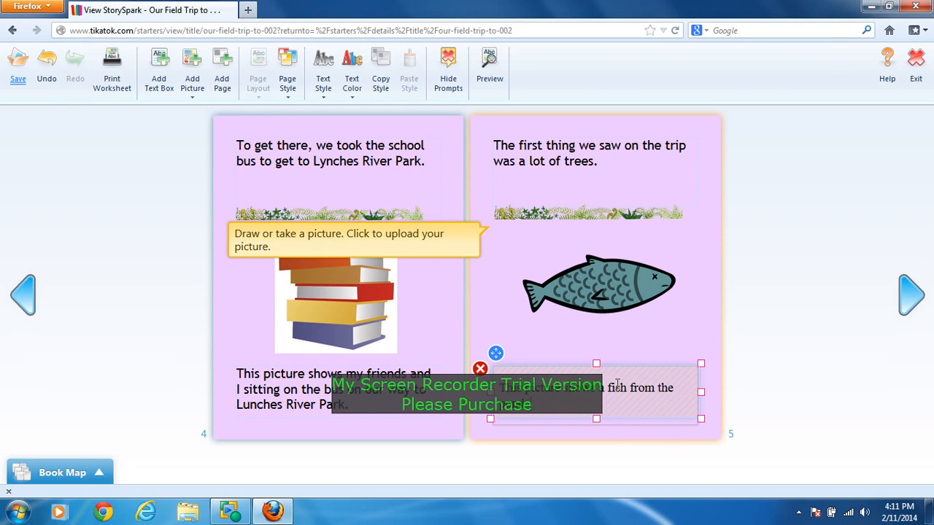
- Look through the remaining pages from page 6 to the back cover, and return to the front cover
click(912, 298)
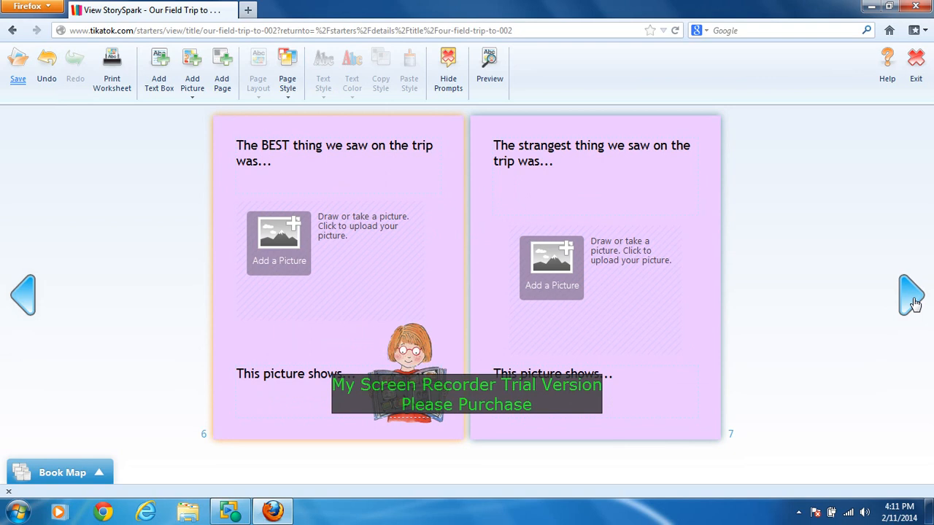
click(912, 298)
click(912, 298)
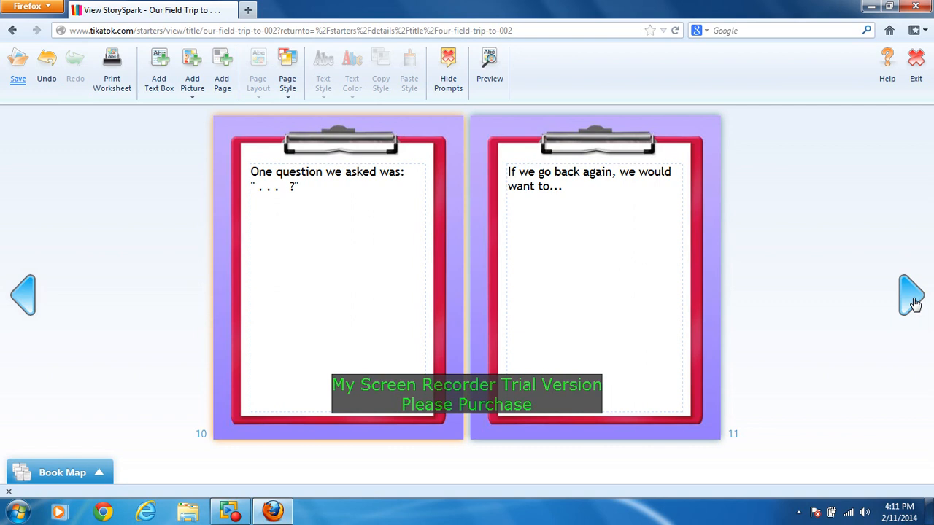
click(912, 298)
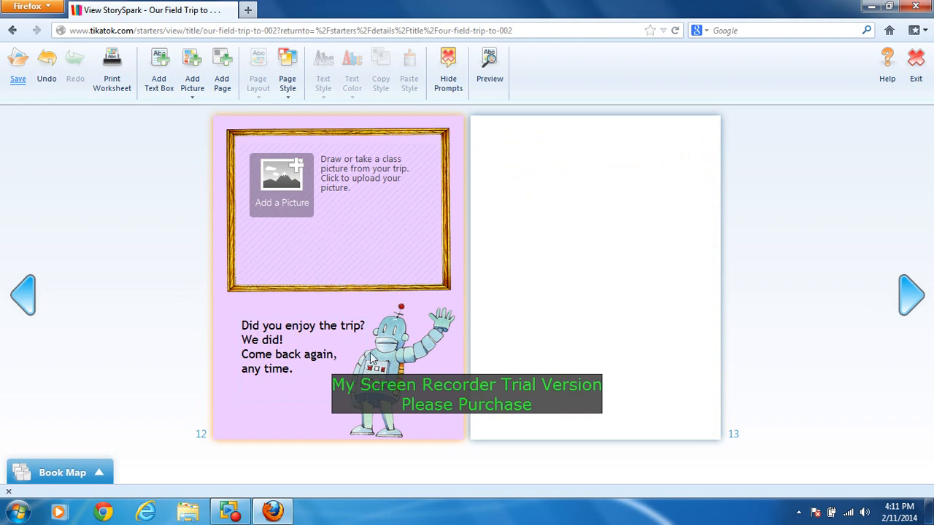
click(647, 316)
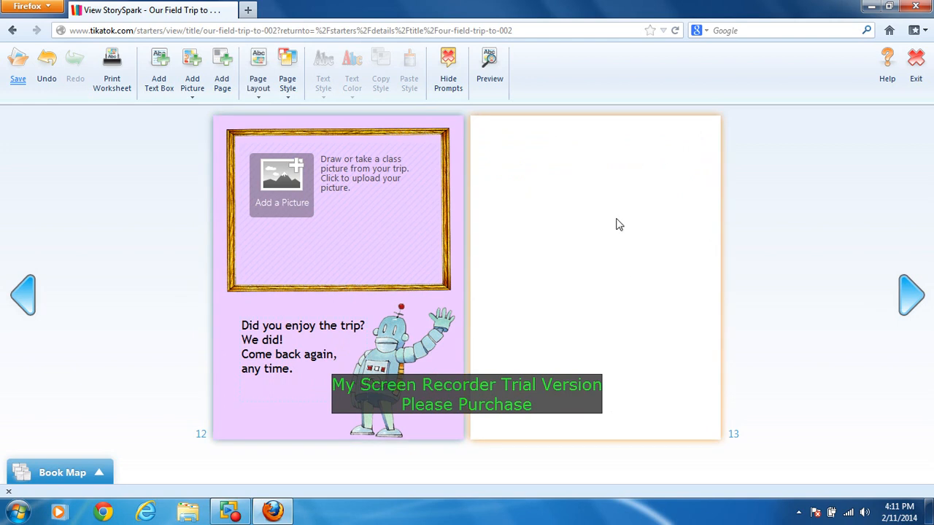
click(909, 310)
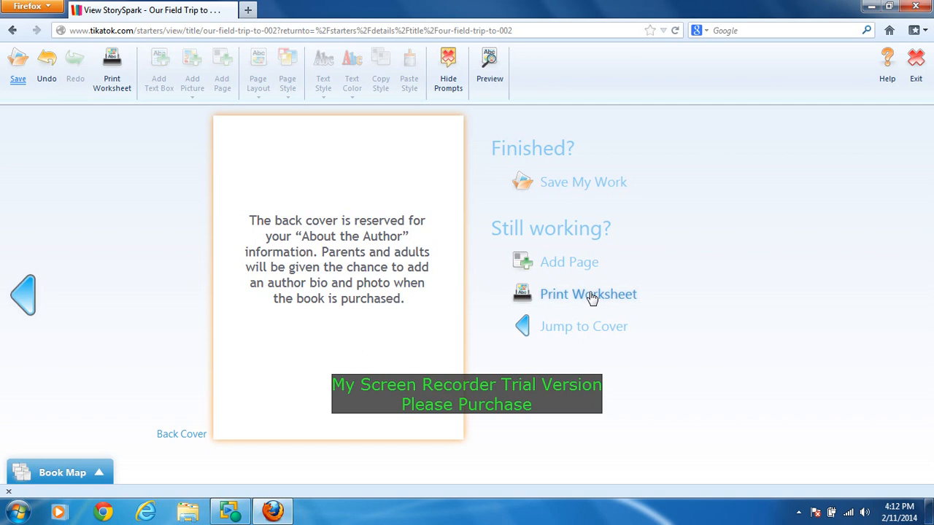
click(594, 328)
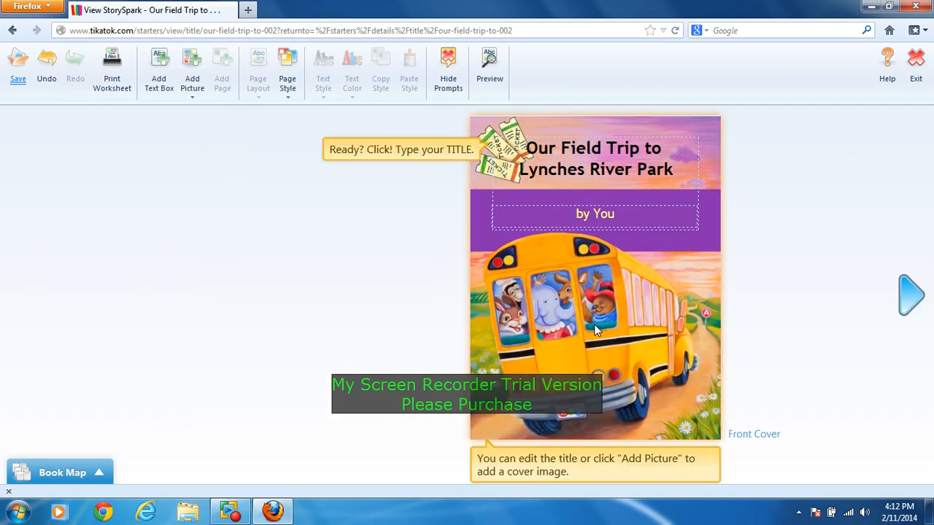
- Delete the blank page 13 in the Book Map and return to the start of the page overview
click(62, 474)
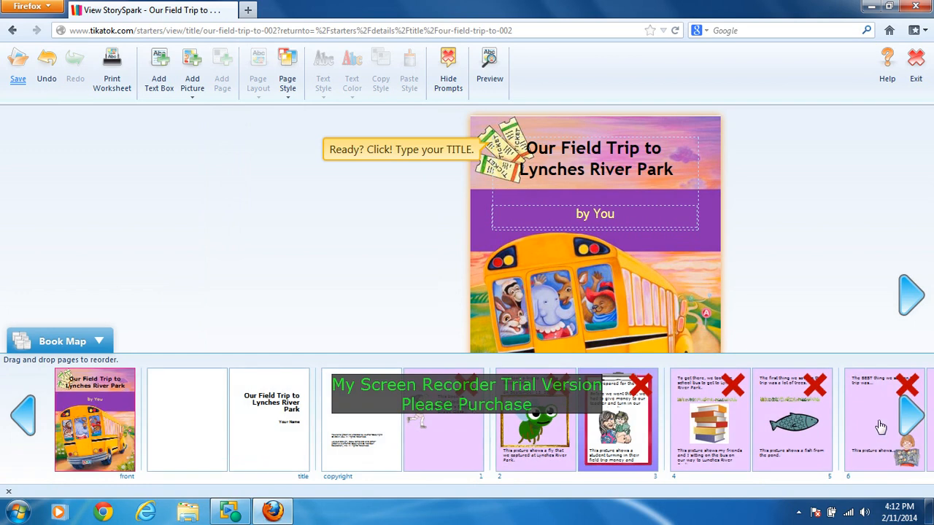
click(910, 429)
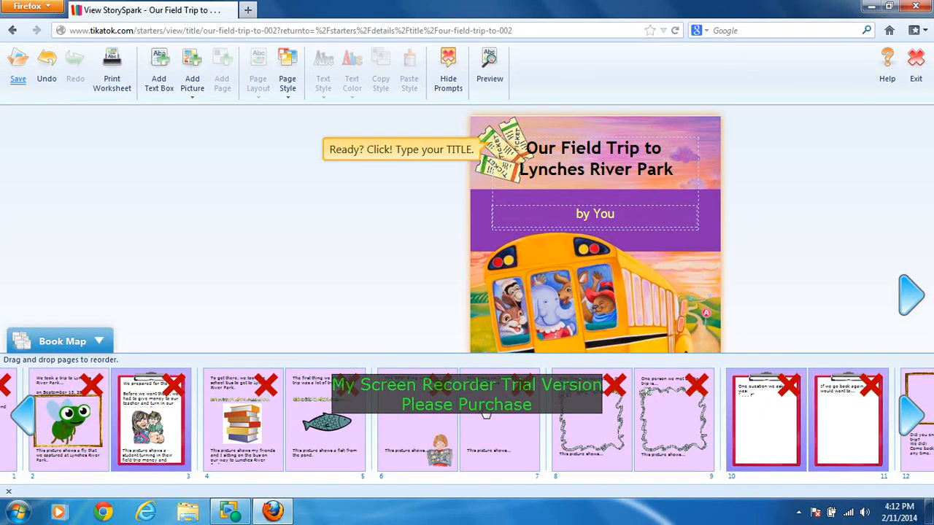
click(905, 414)
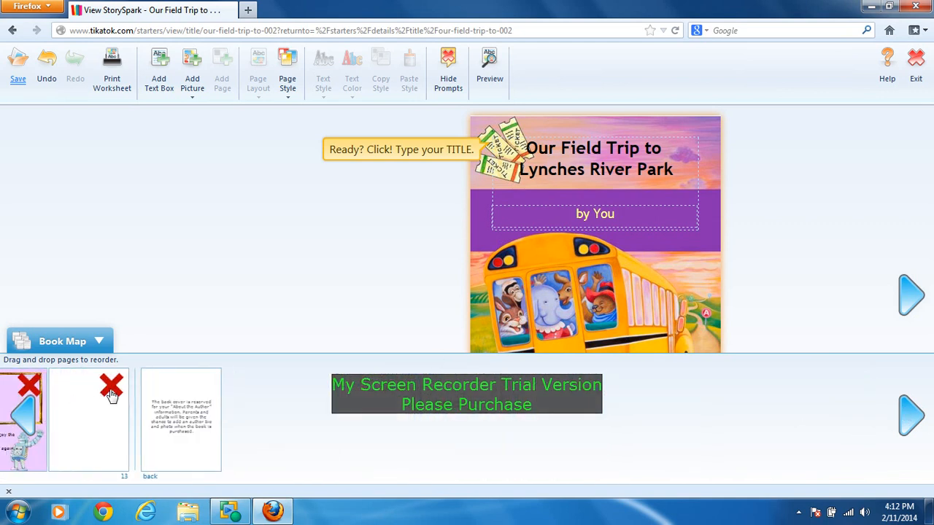
click(111, 389)
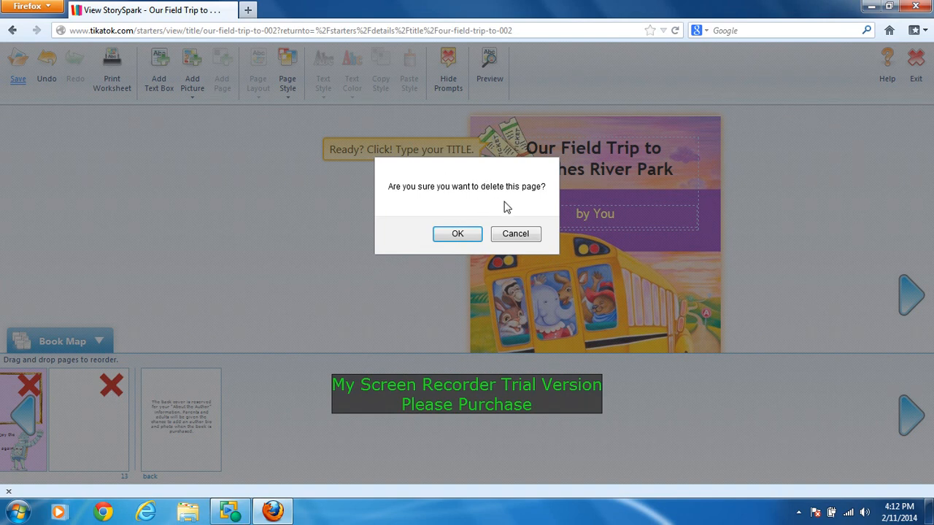
click(458, 234)
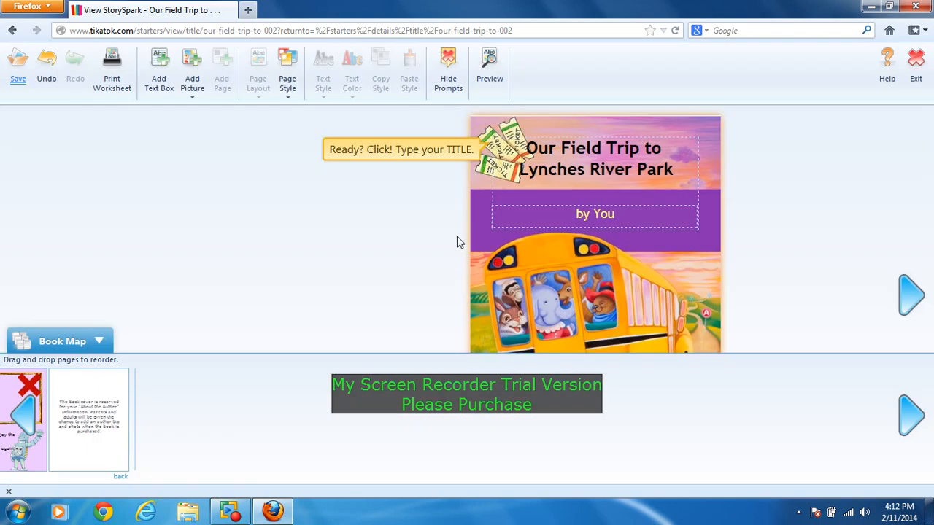
click(27, 414)
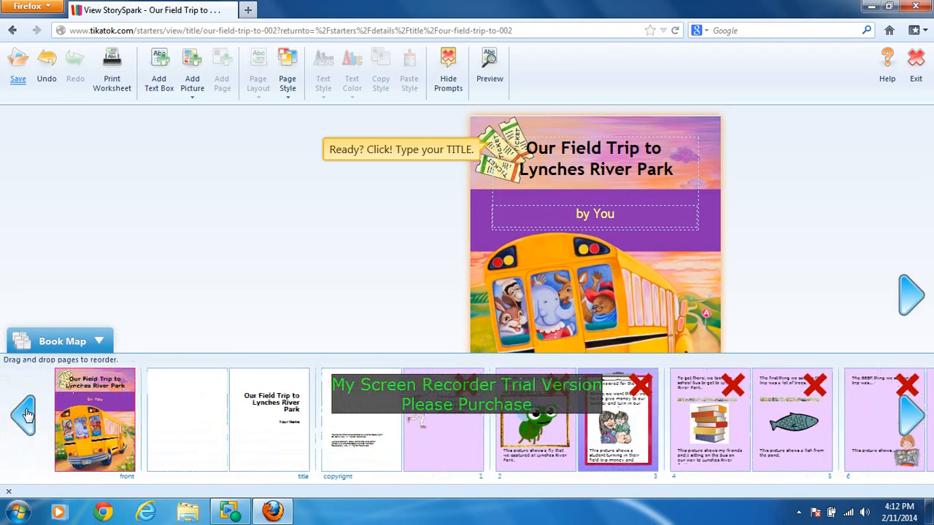
- Save the book project by providing the account's e-mail address and continuing
click(18, 73)
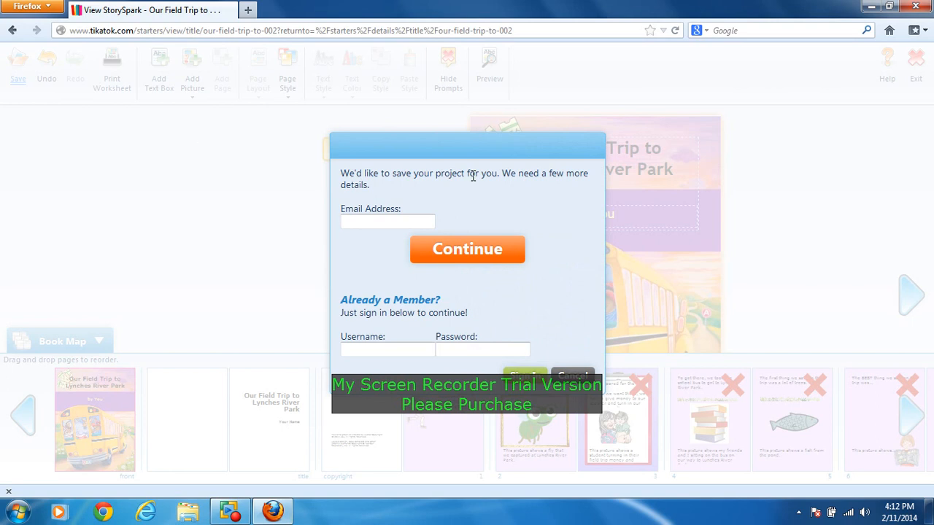
click(361, 220)
text(ariel)
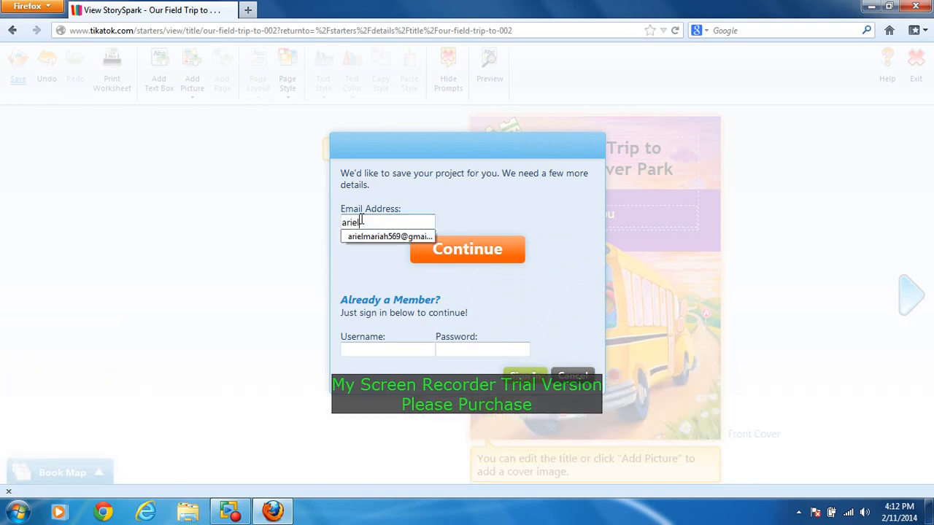
key(Down)
key(Return)
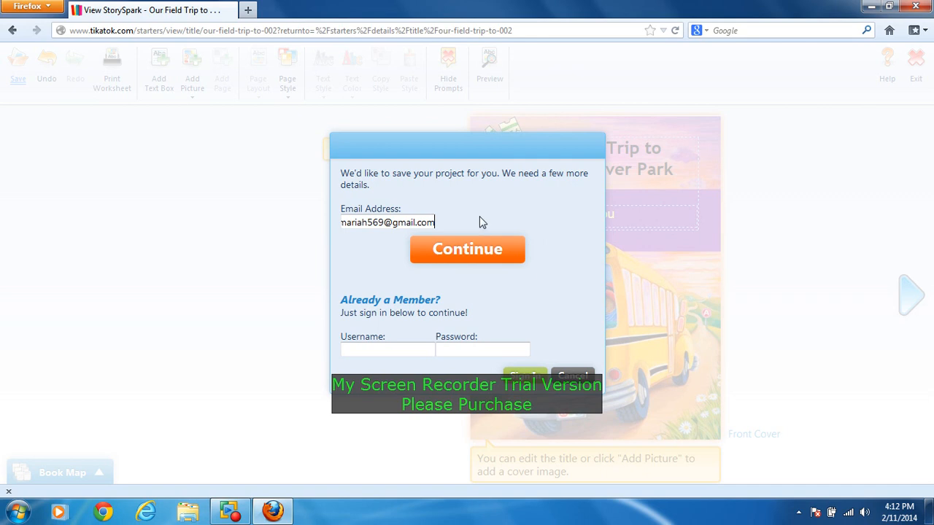
click(476, 253)
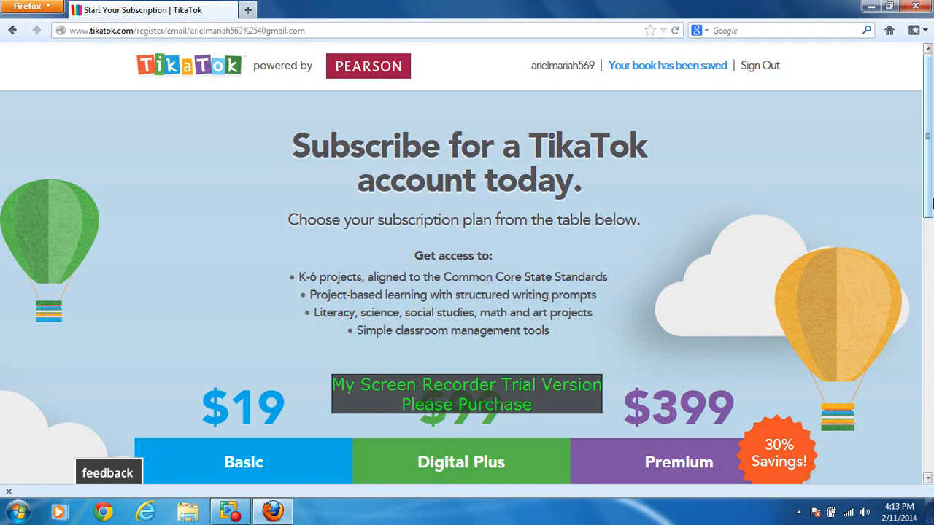
- Review the subscription plans and reopen the saved book in the editor
drag(931, 162, 931, 273)
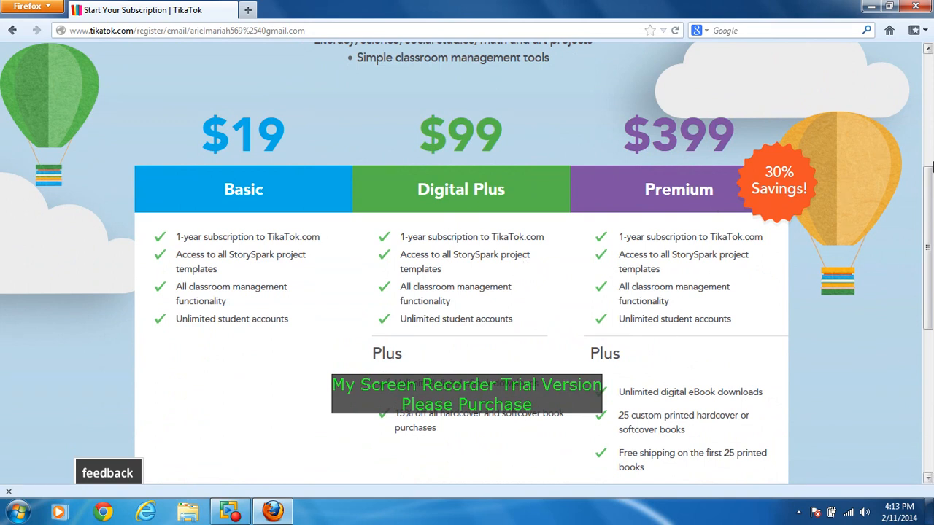
drag(929, 206, 932, 83)
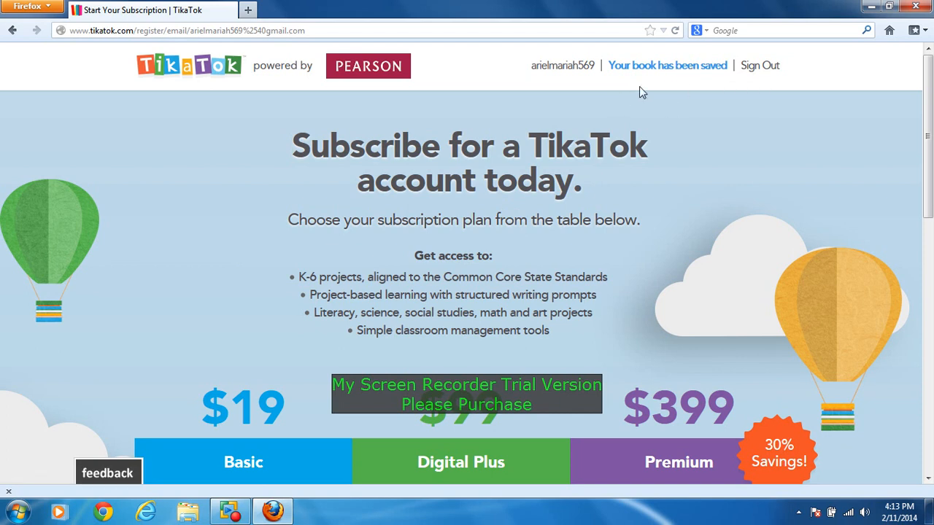
click(675, 69)
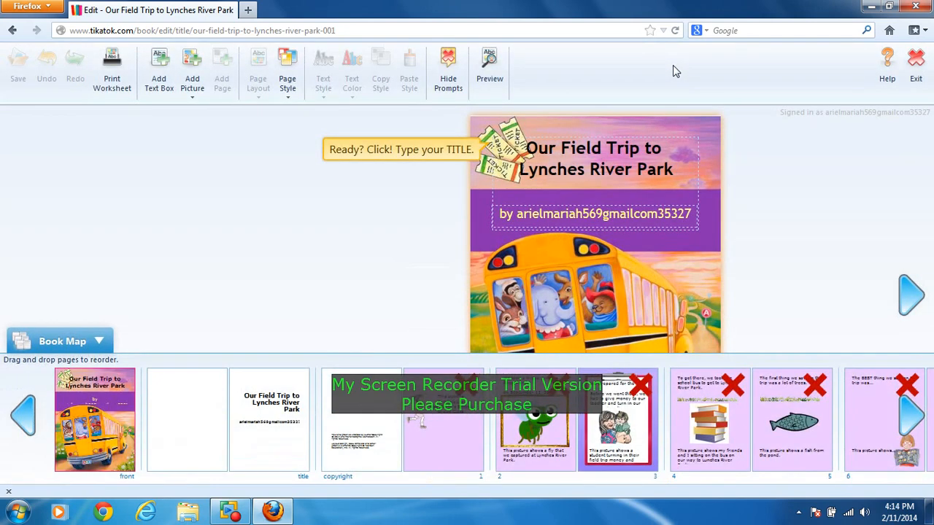
- Complete page 6's opening text as "The BEST thing we saw on the trip was the snalke that was on the tree branch."
click(281, 451)
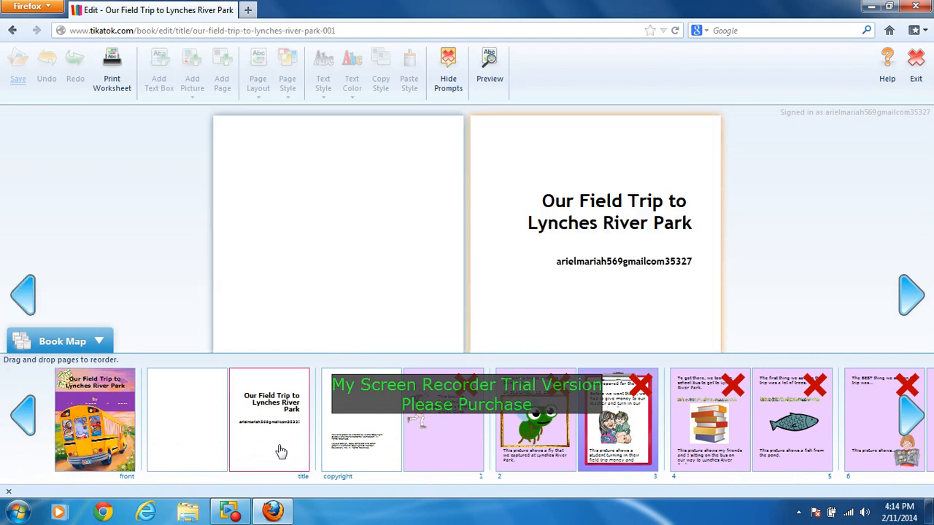
click(381, 449)
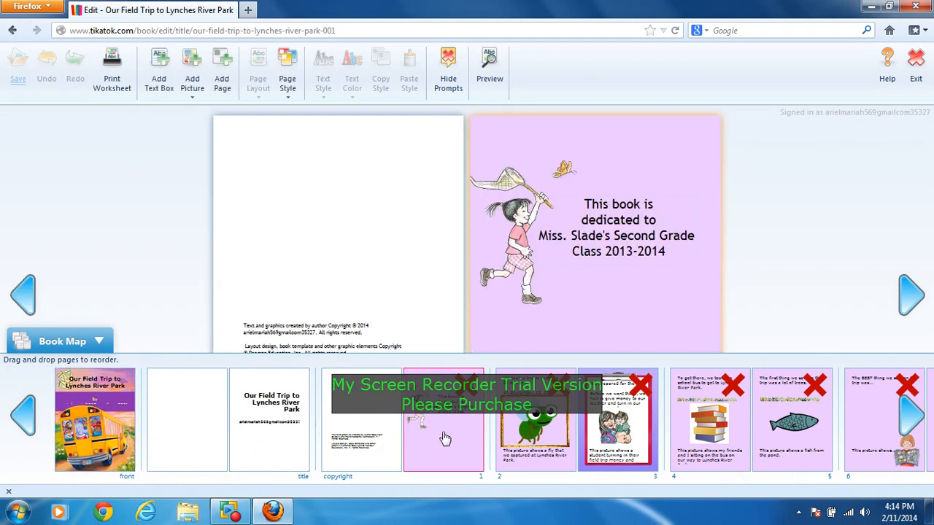
click(530, 431)
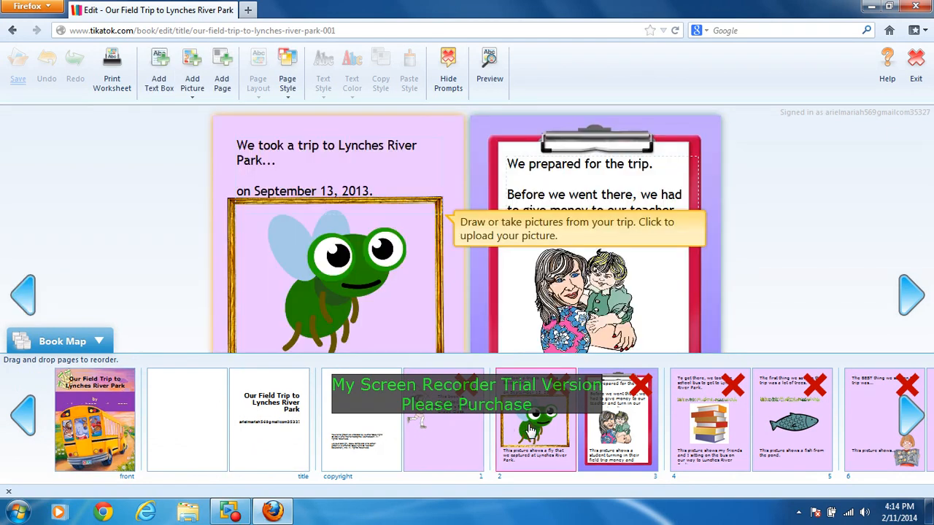
click(624, 418)
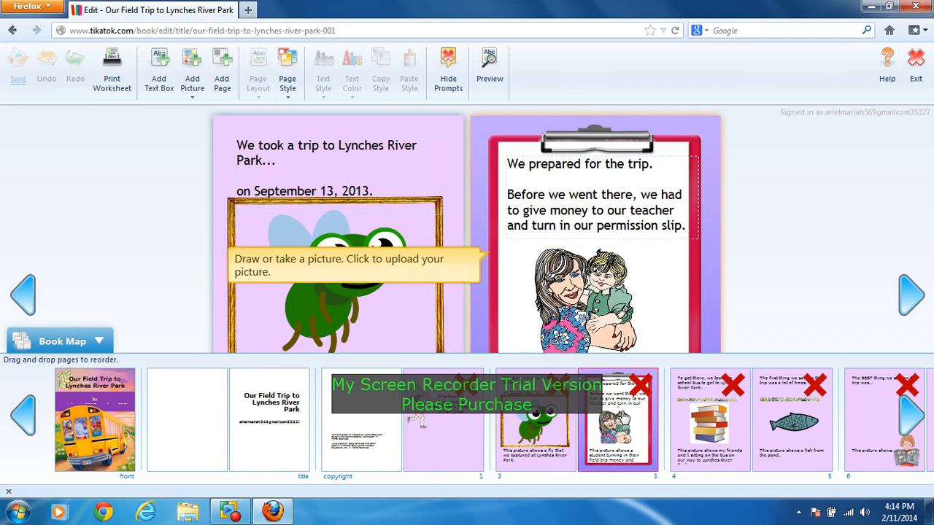
click(869, 437)
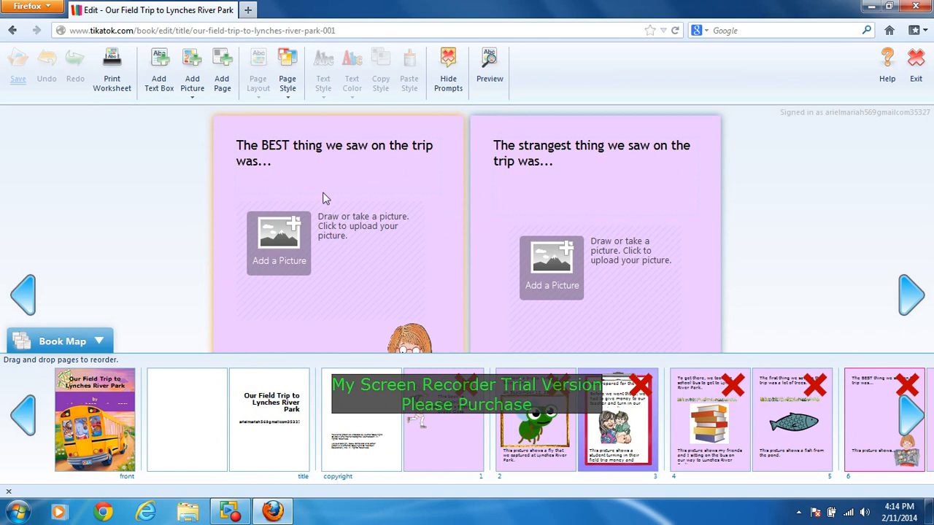
click(304, 165)
click(316, 169)
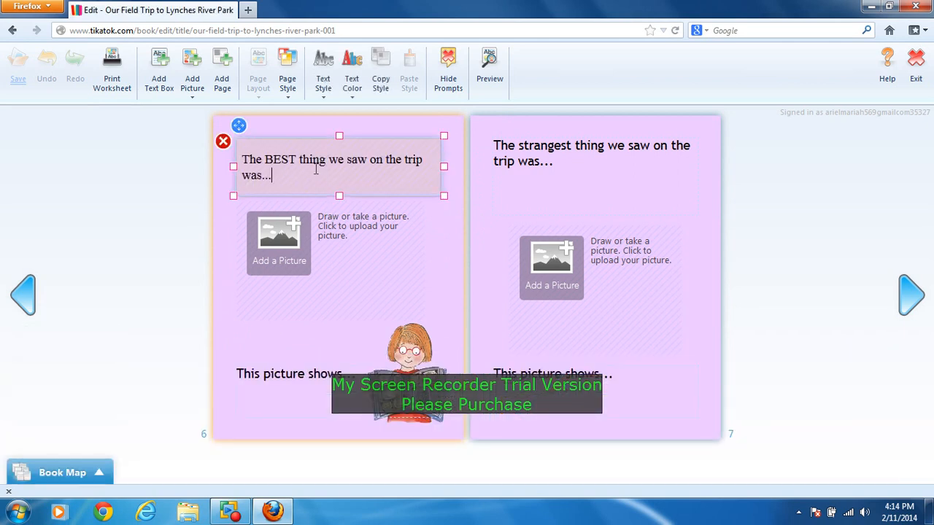
text(that)
key(BackSpace)
text(e snake that was on th)
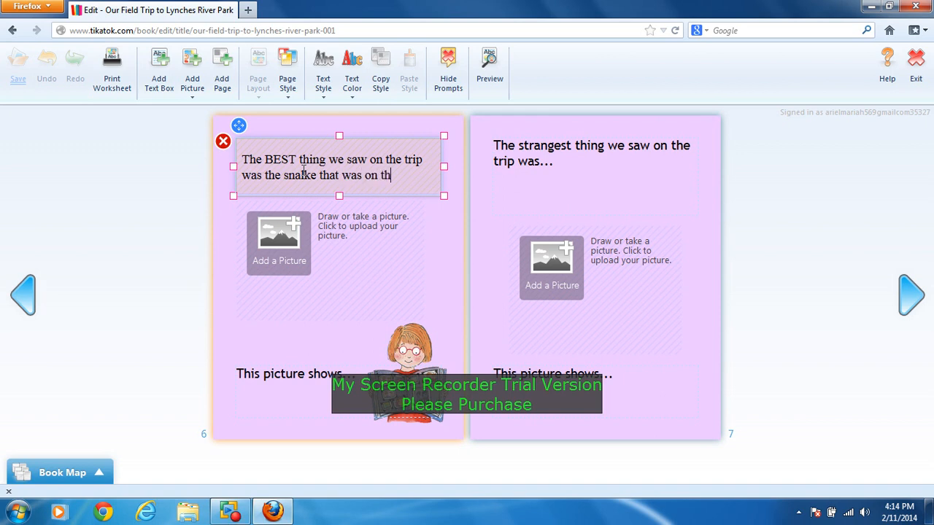
text(e tree branch)
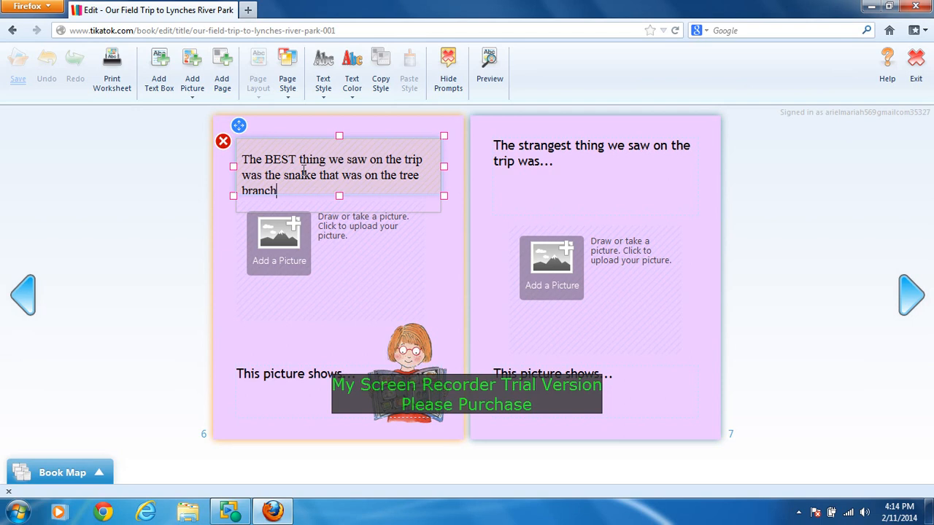
- Fill page 6's picture placeholder with the orange butterfly from the StorySpark Gallery
click(316, 251)
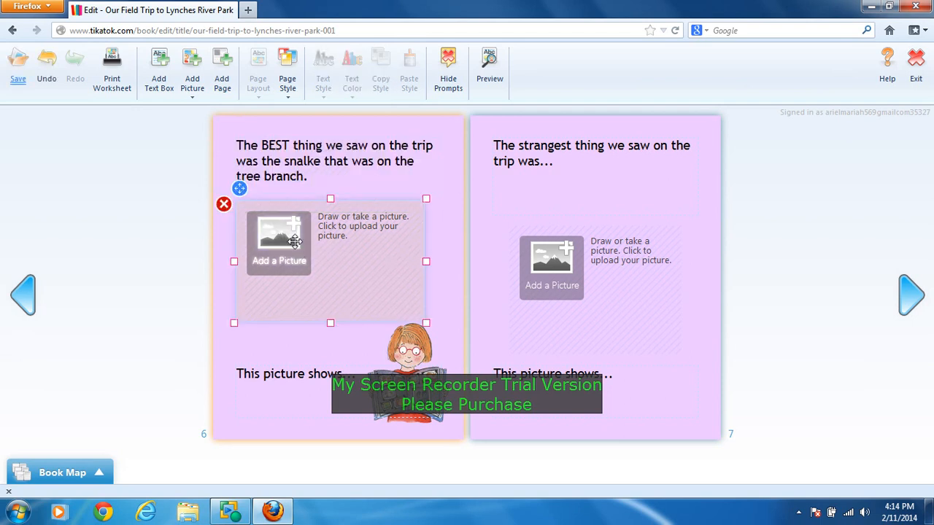
click(294, 240)
click(609, 144)
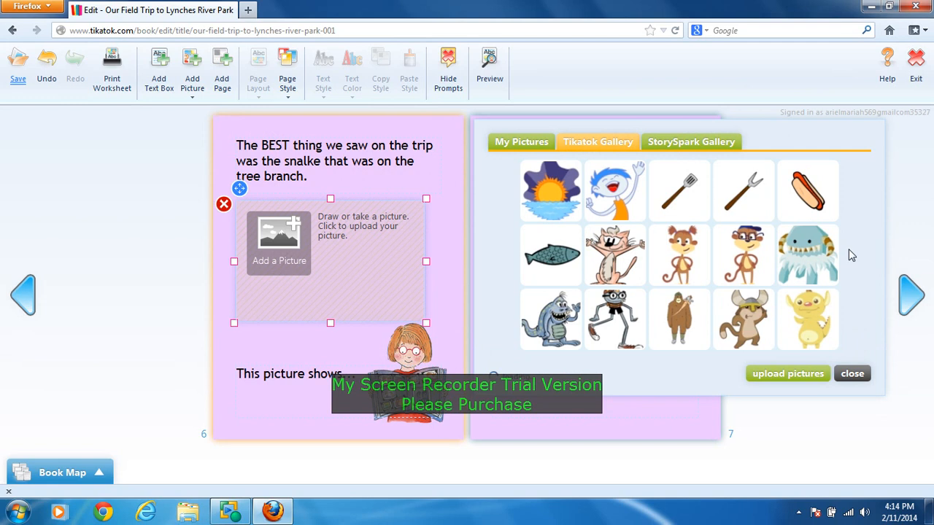
click(722, 143)
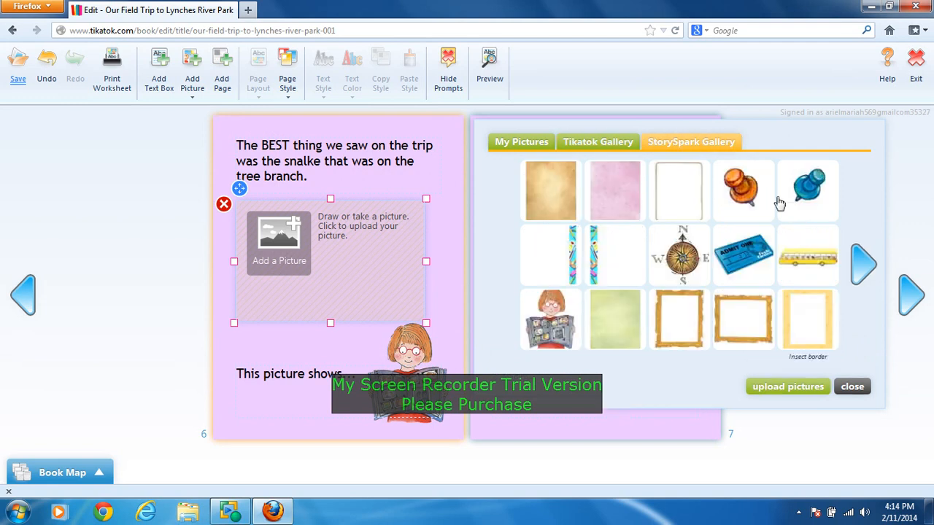
click(865, 272)
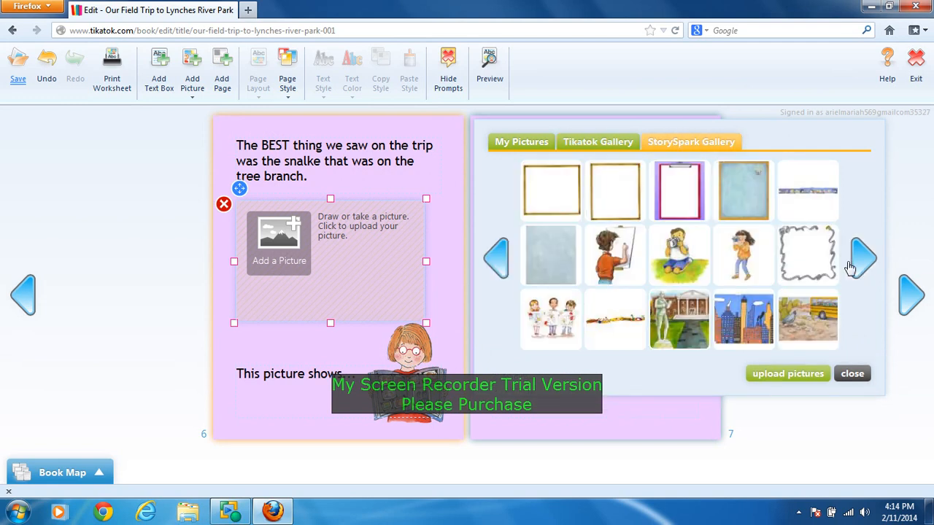
click(850, 265)
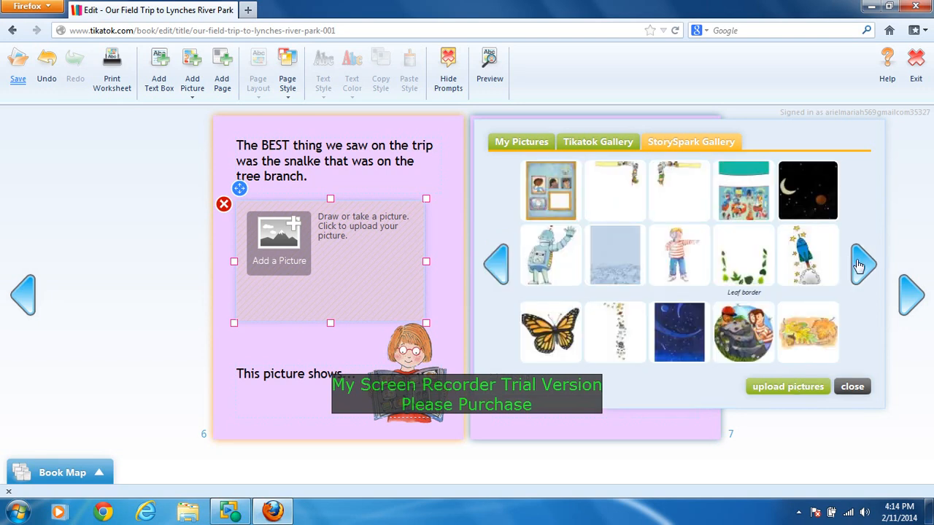
click(567, 328)
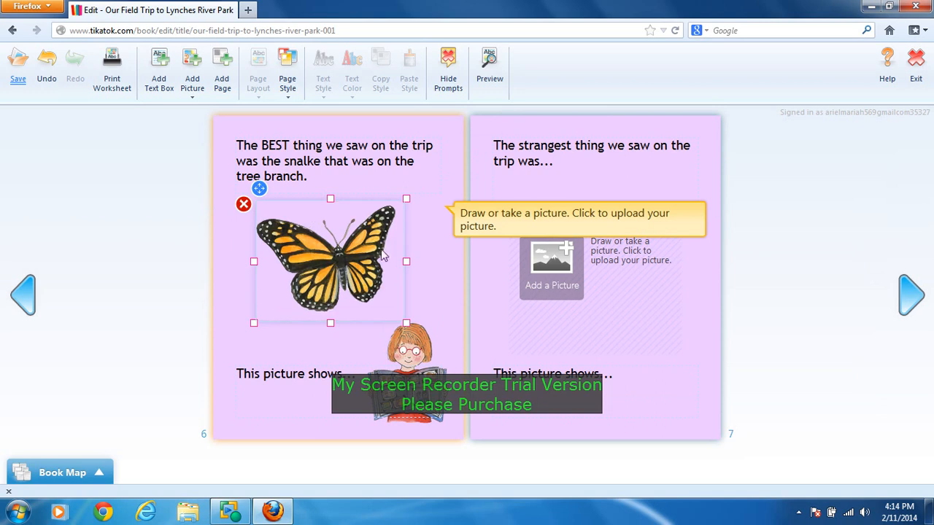
click(436, 273)
- Caption page 6's picture "This picture shows the snake on the branch." and delete the illustration of the reading girl overlapping it
click(317, 386)
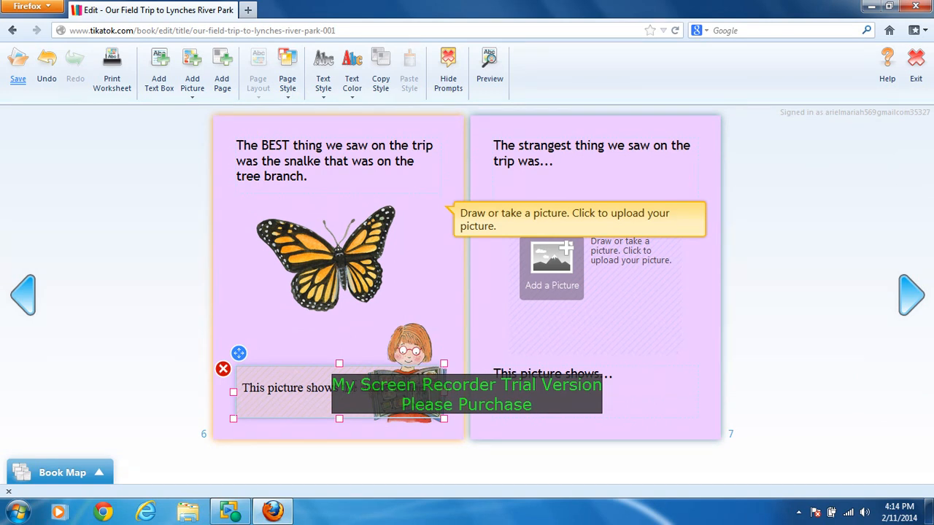
text(branch.)
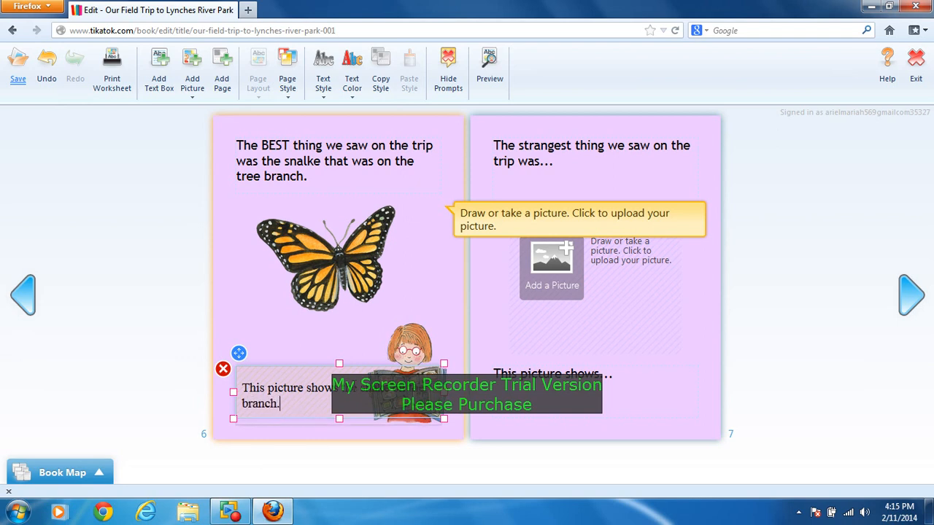
click(416, 351)
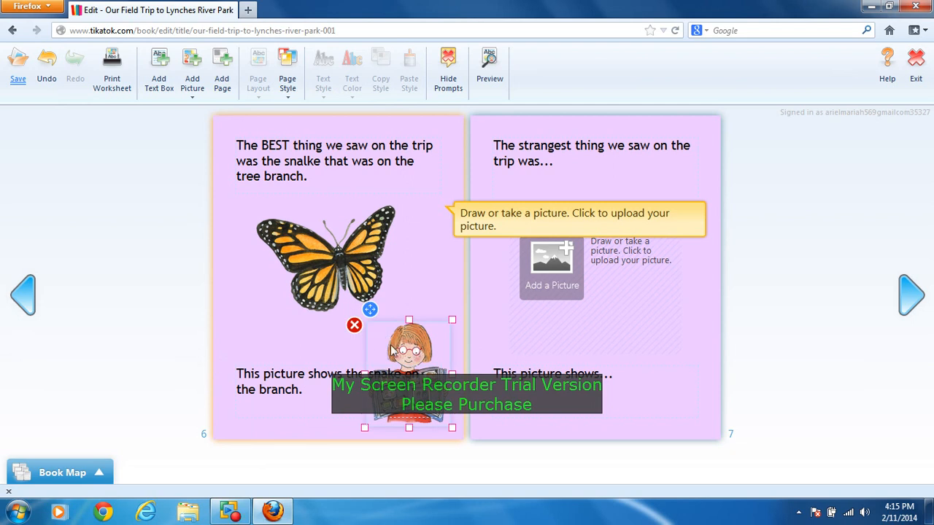
click(354, 325)
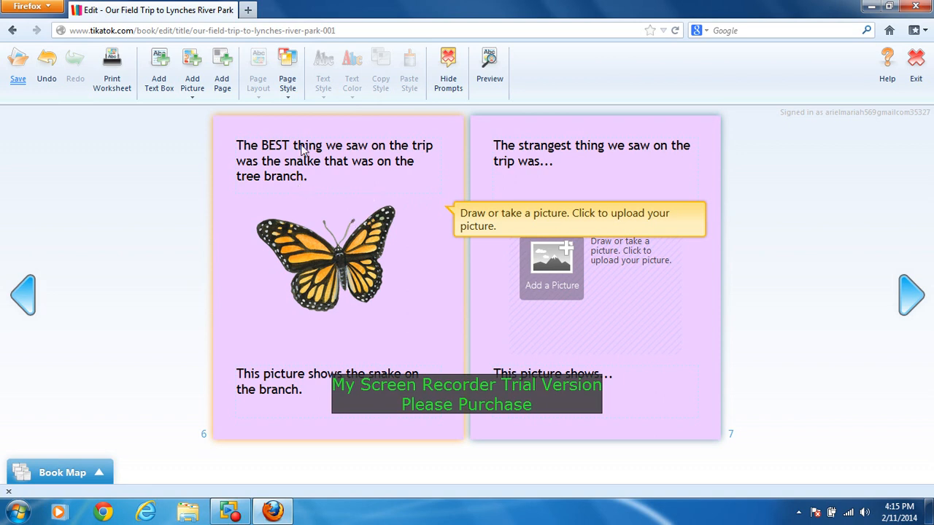
- Save the page 6 changes using the account's e-mail address and reopen the saved book
click(18, 62)
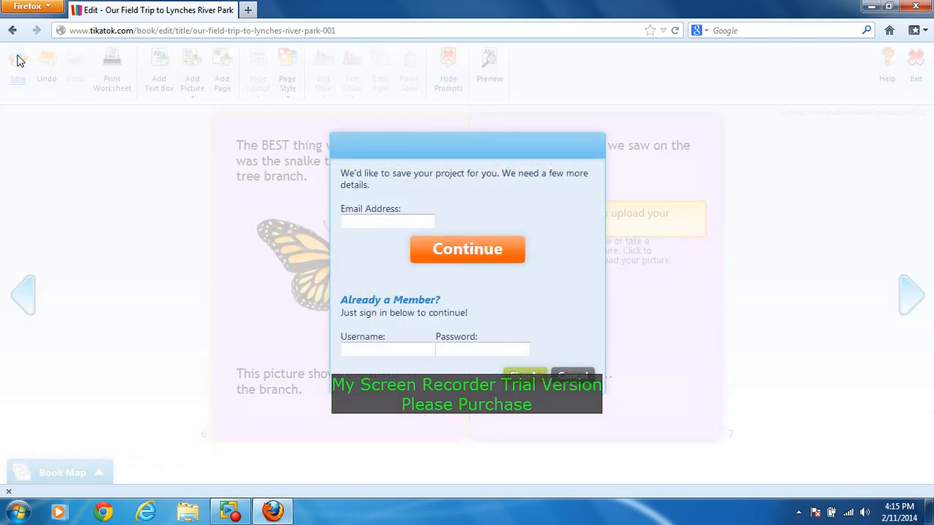
click(385, 221)
text(arie)
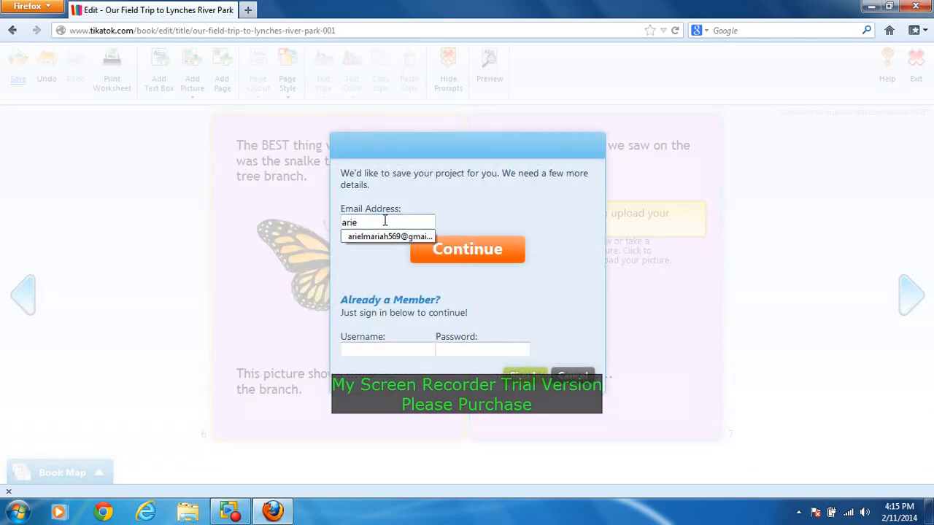
click(385, 238)
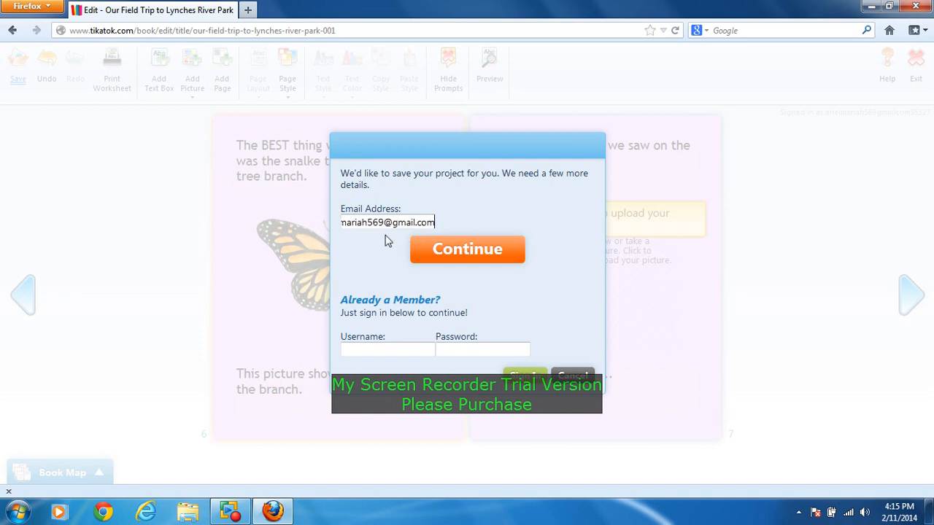
click(494, 254)
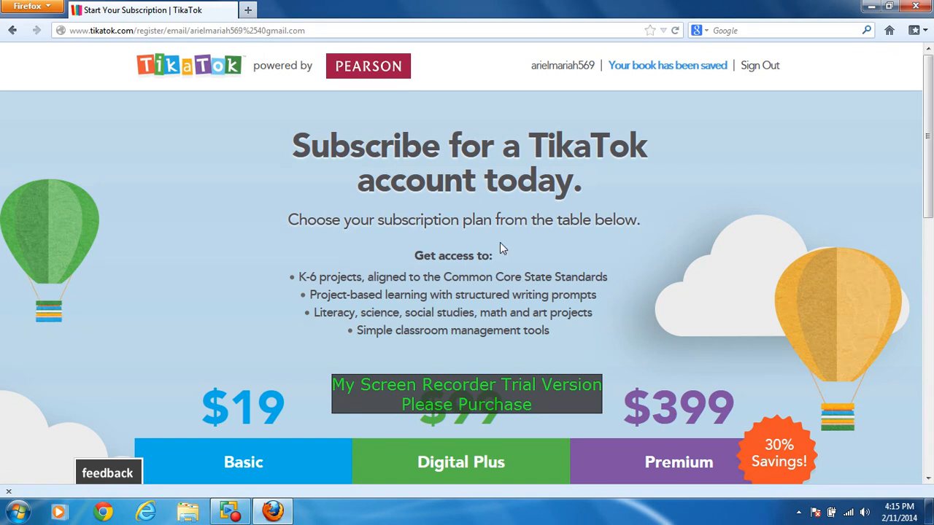
click(681, 72)
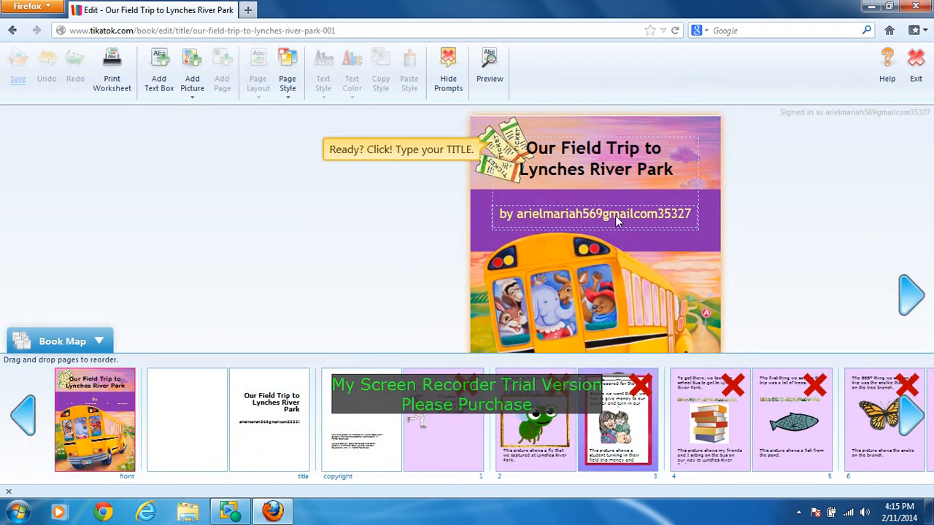
- Move the author line slightly lower on the front cover and select the title text box
click(544, 221)
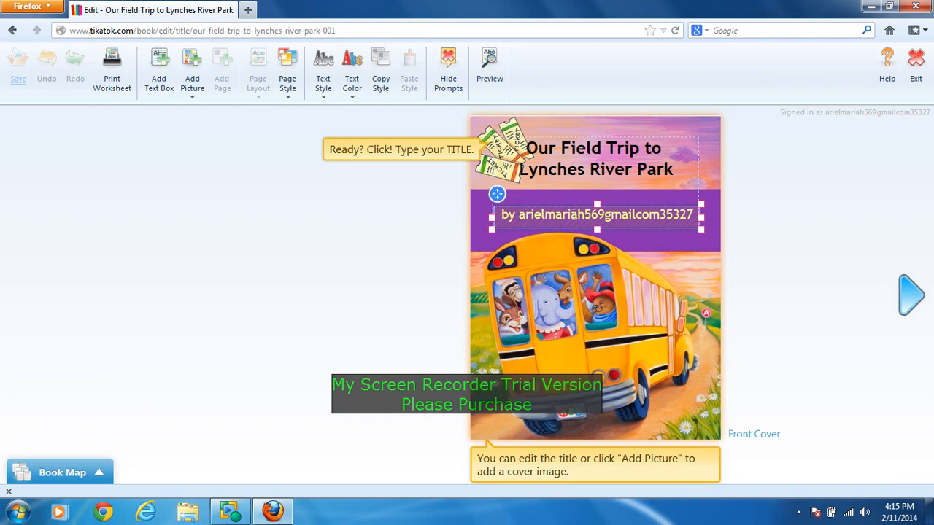
drag(574, 214, 572, 225)
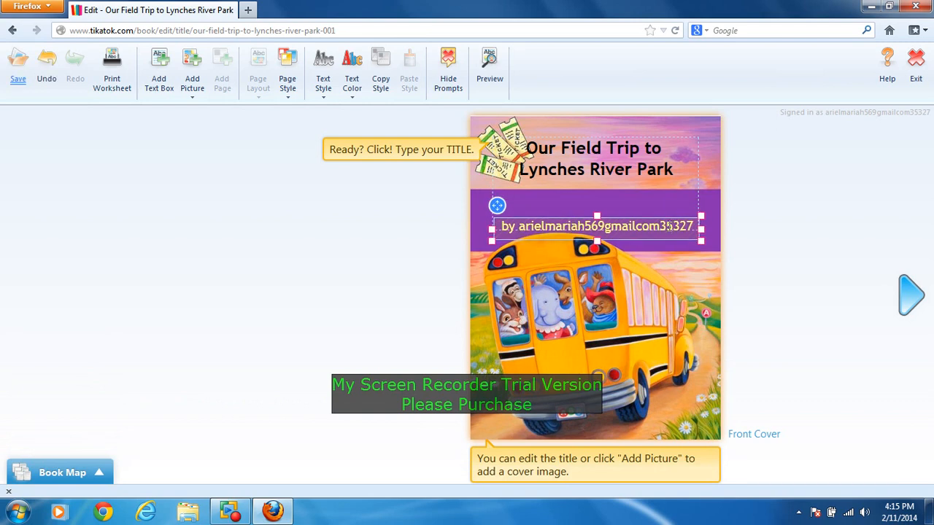
click(527, 209)
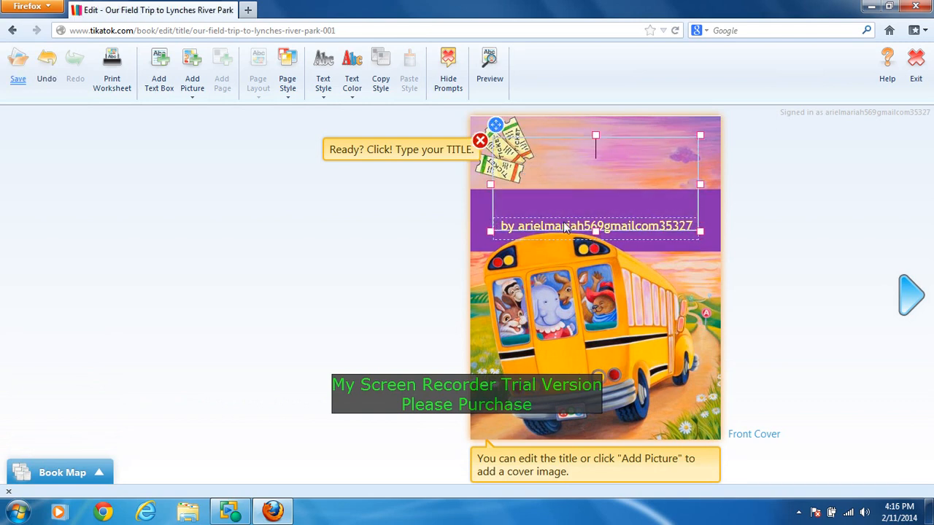
- Open the book's title page and save its title as "Our Field Trip to Lynches River Park"
click(59, 473)
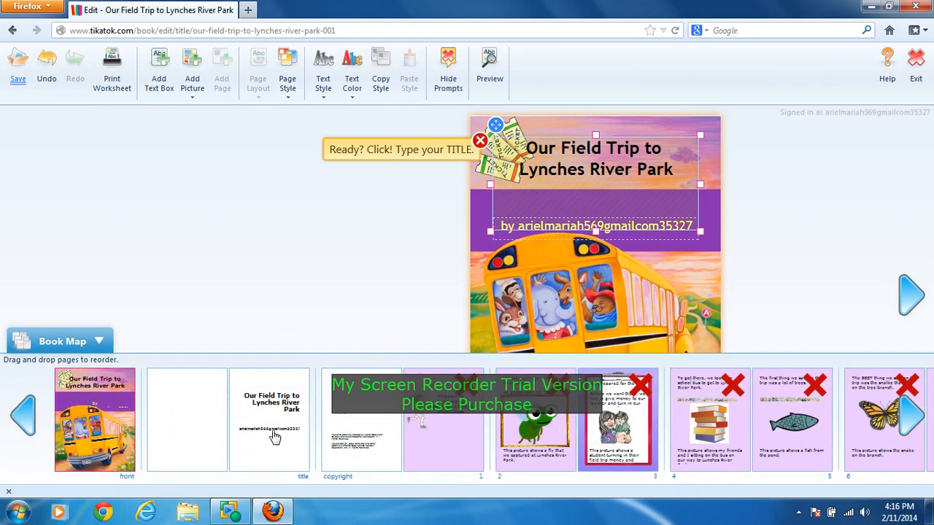
click(274, 436)
click(628, 290)
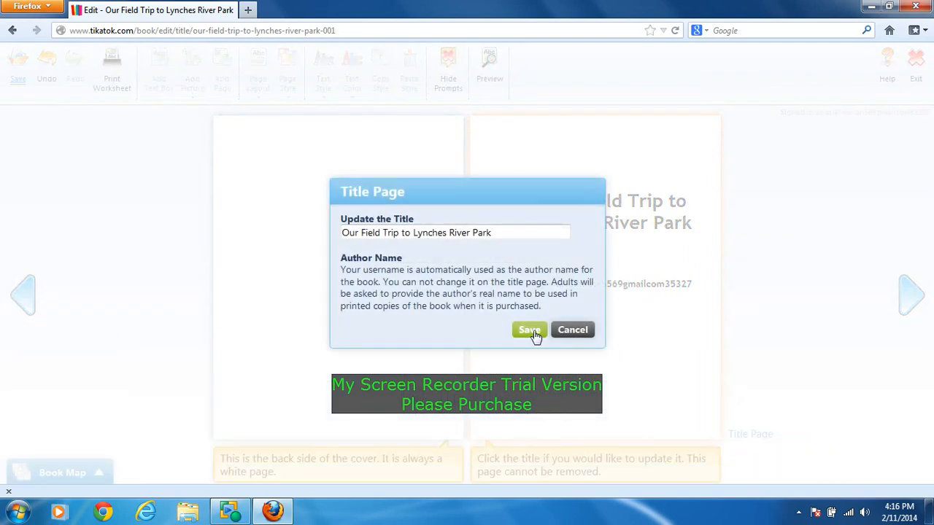
click(534, 332)
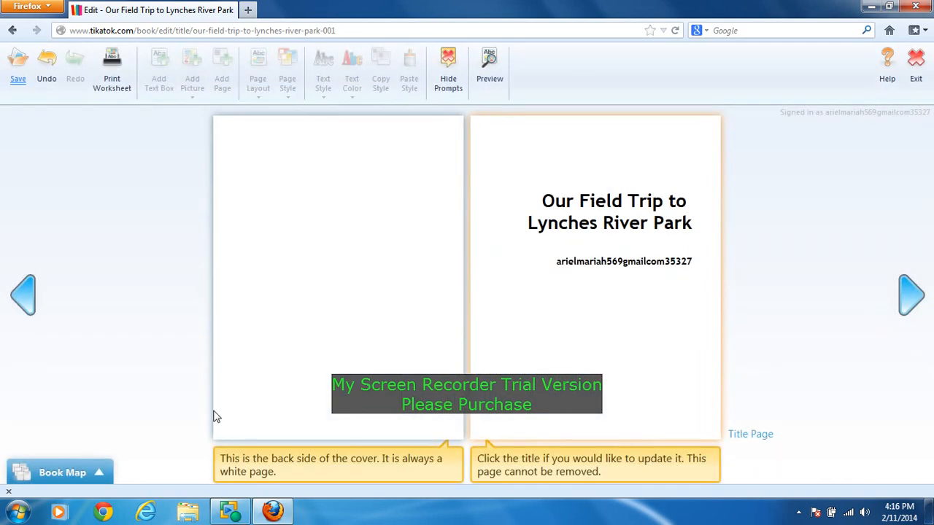
- Check the remaining pages in the Book Map up to the back cover and save the book using the account's e-mail address
click(71, 473)
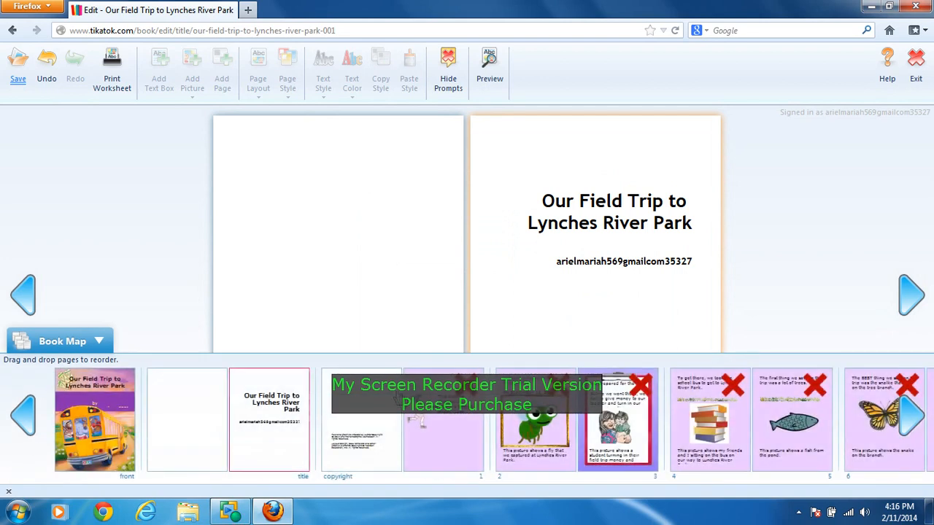
click(915, 420)
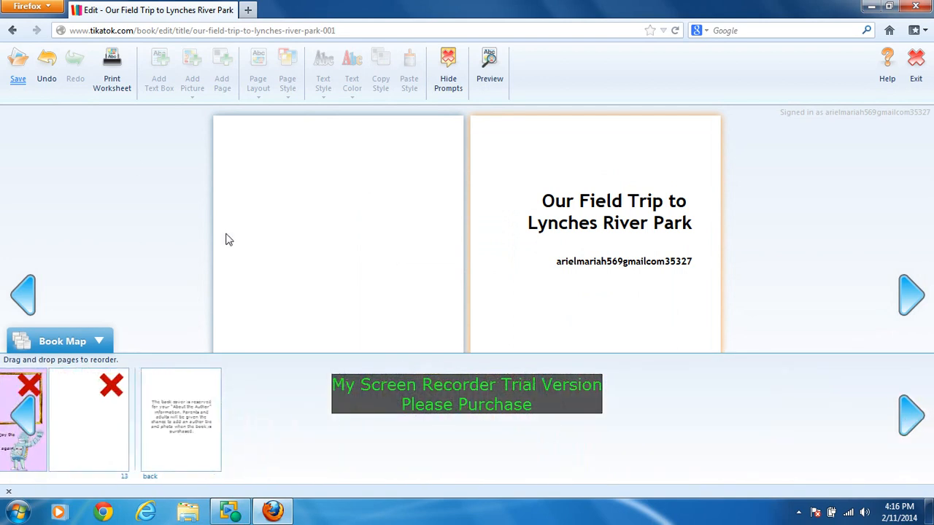
click(19, 65)
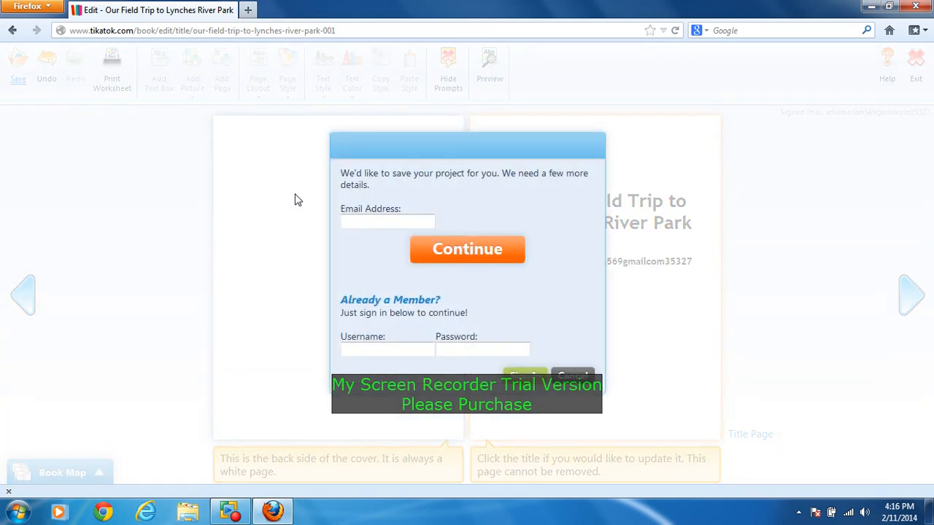
click(395, 223)
text(ariel)
click(390, 236)
click(480, 259)
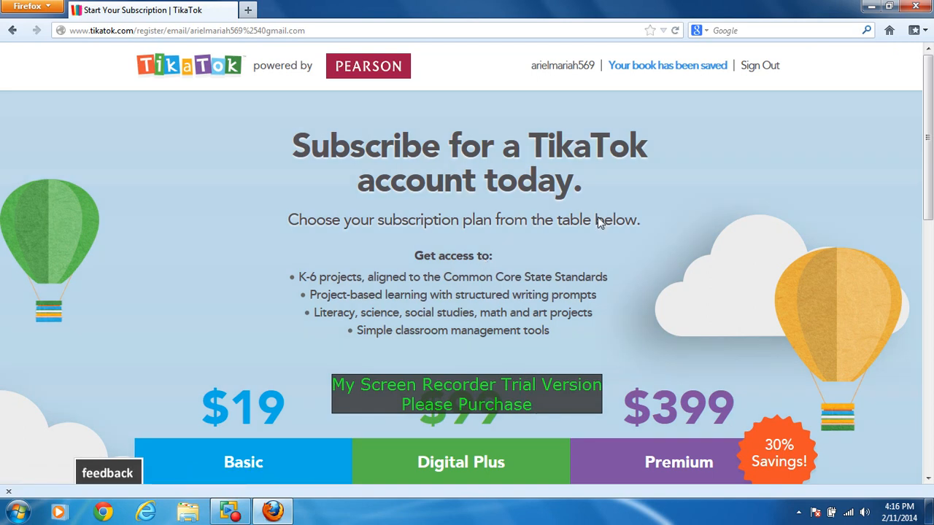
- Review the Basic, Digital Plus and Premium subscription plans and sign out of the account
drag(930, 149, 931, 256)
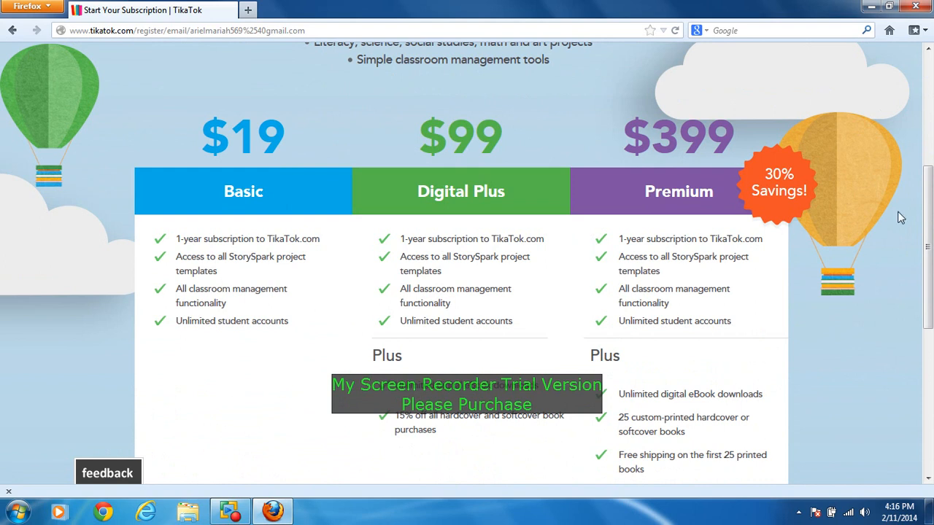
drag(931, 228, 932, 77)
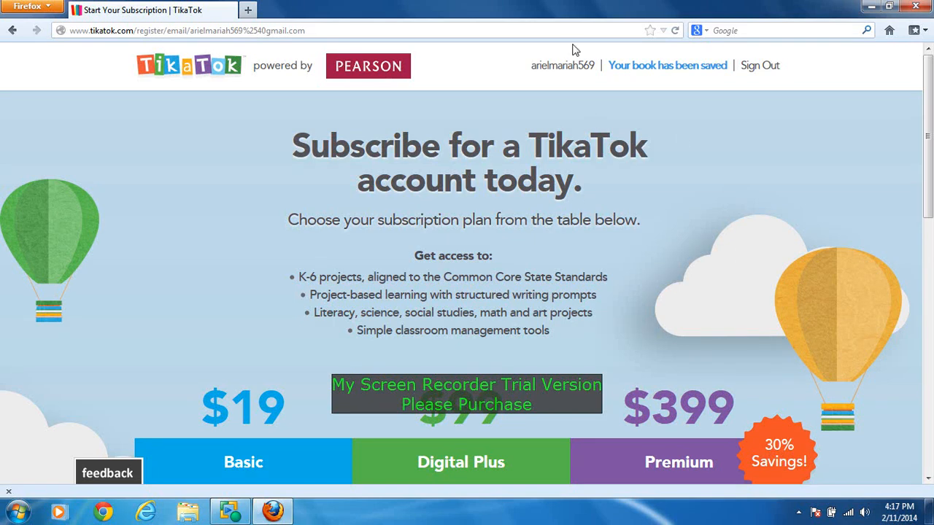
click(765, 66)
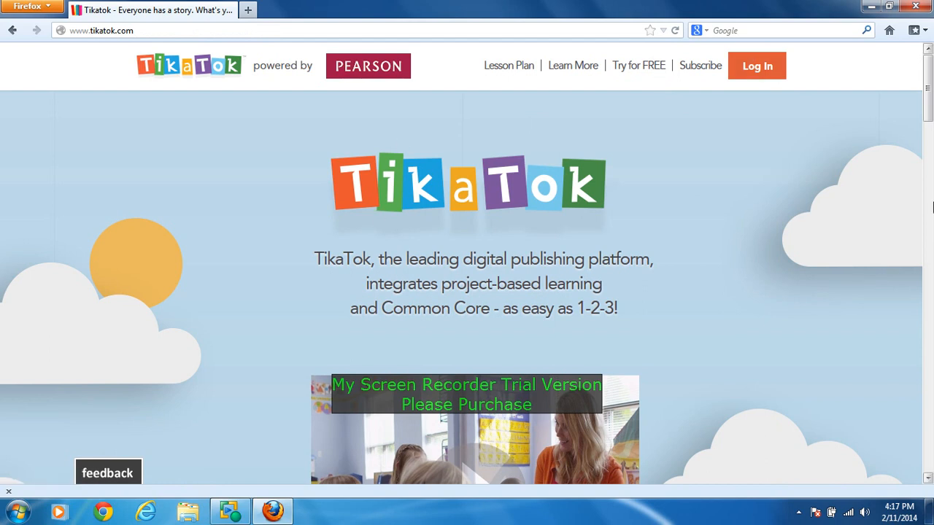
- Open the sample book "We Celebrate Christmas" from the Student Project Library on the home page
drag(928, 110, 928, 362)
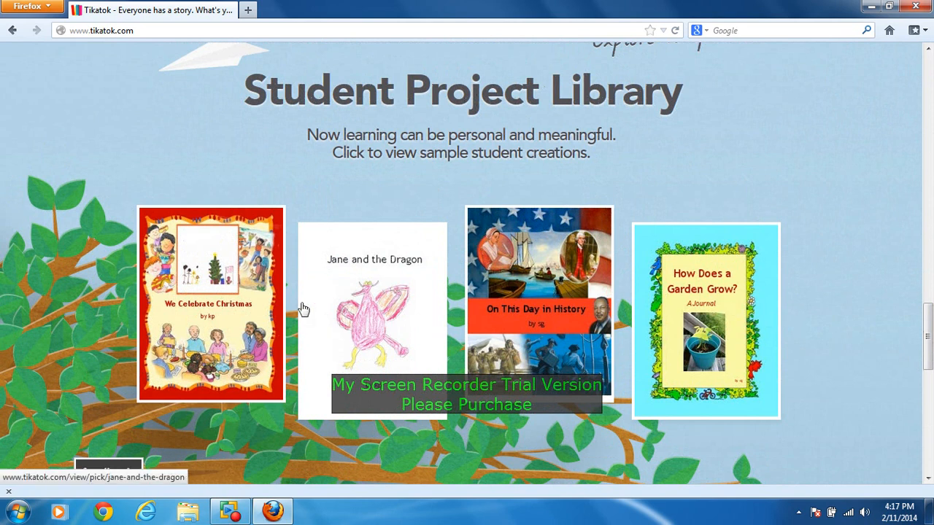
click(221, 301)
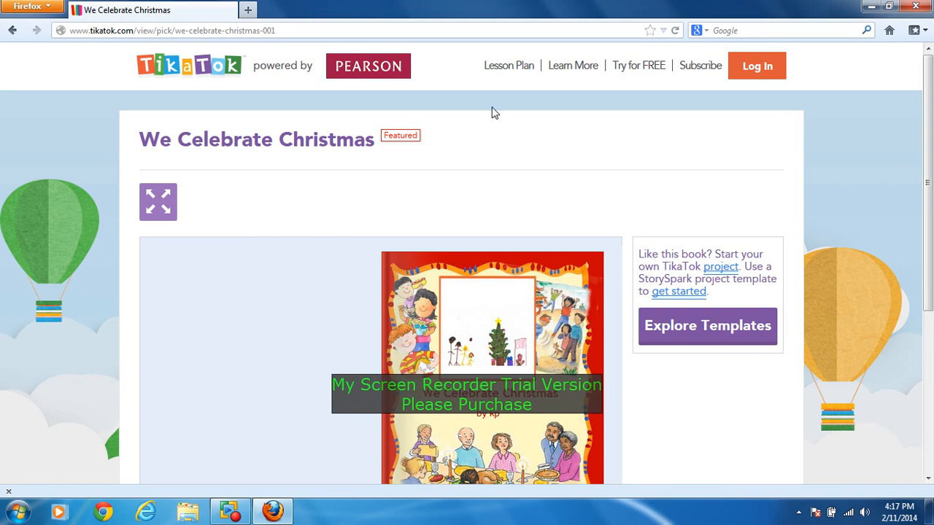
- Open the Winter Olympics Projects K–6 lesson plan from the Lesson Plan Ideas page and read through its first page
click(523, 69)
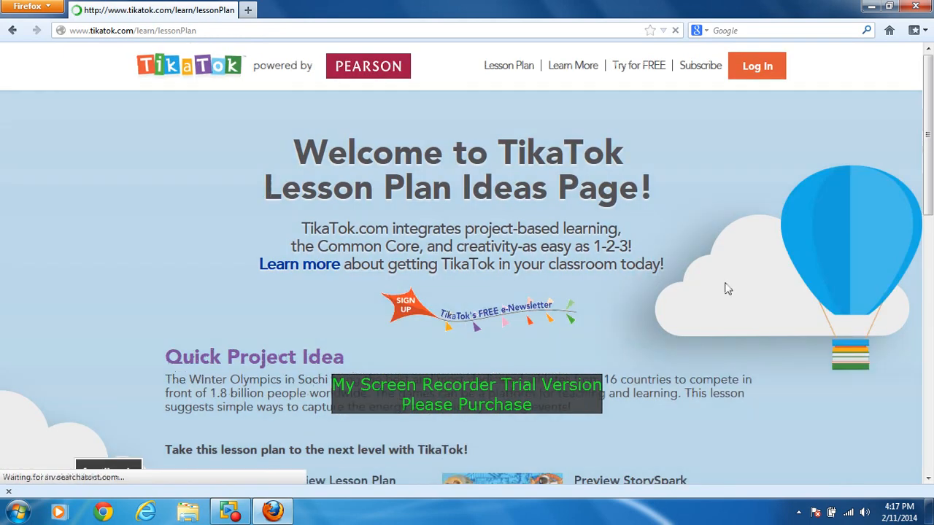
drag(931, 151, 931, 281)
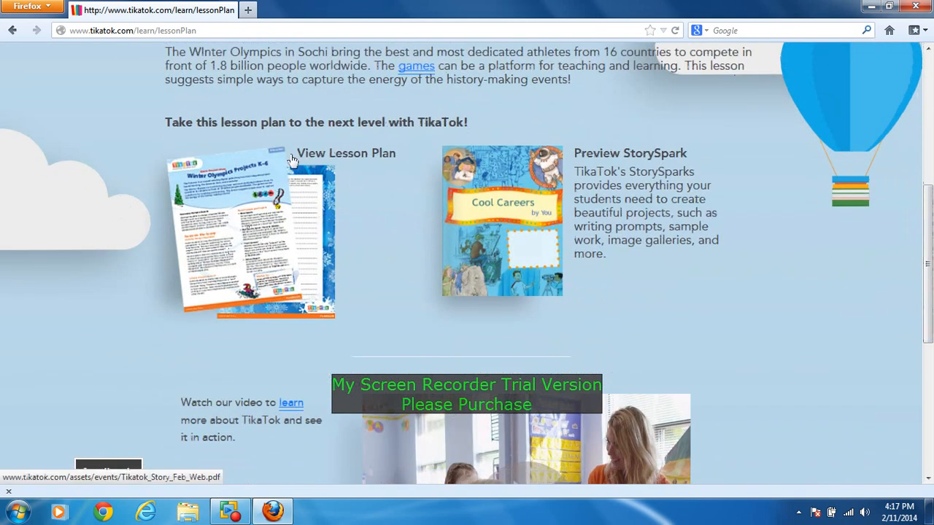
click(343, 159)
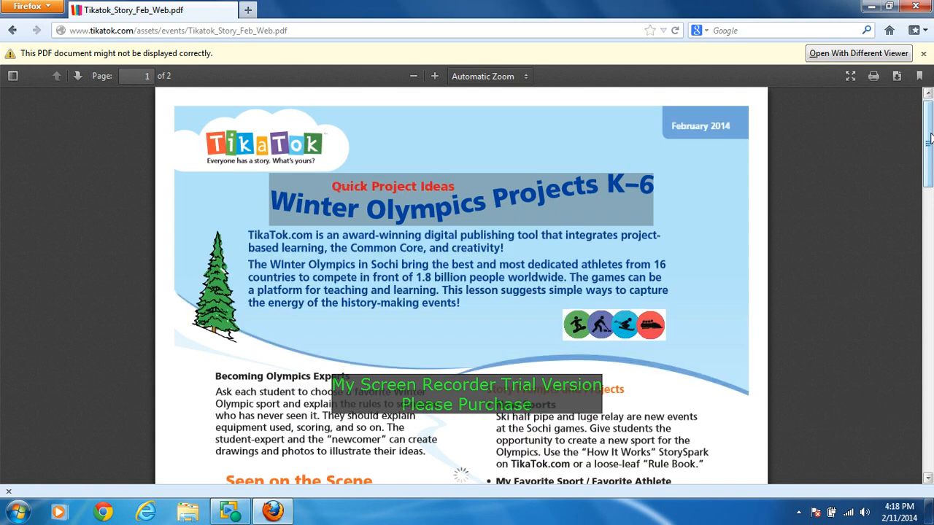
drag(930, 139, 929, 207)
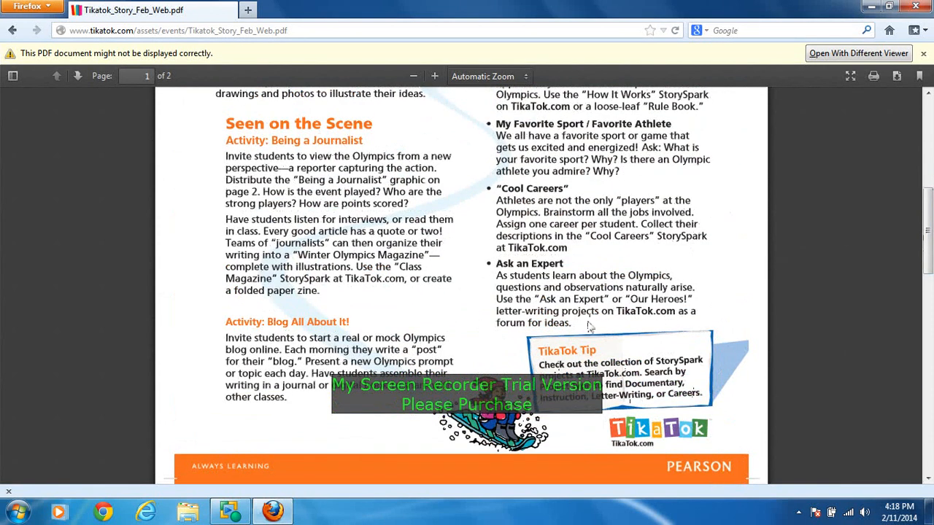
drag(931, 257, 931, 166)
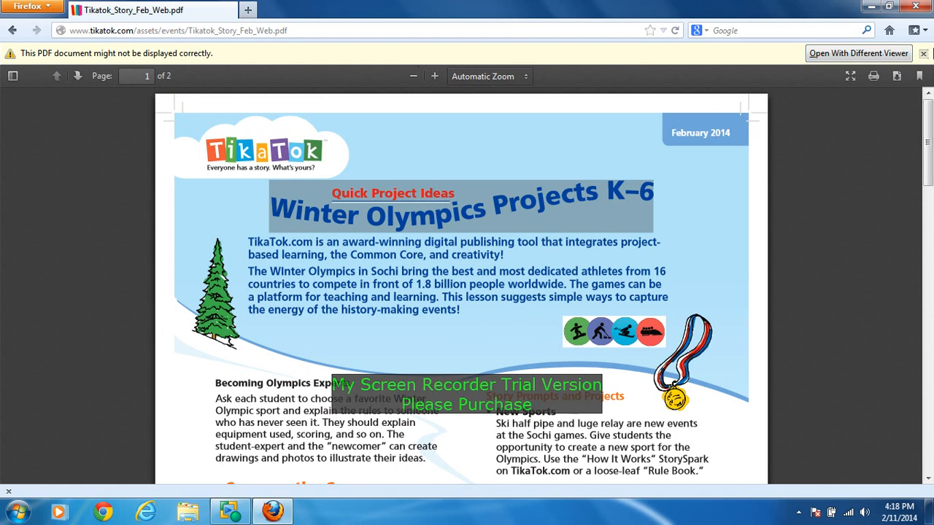
click(922, 55)
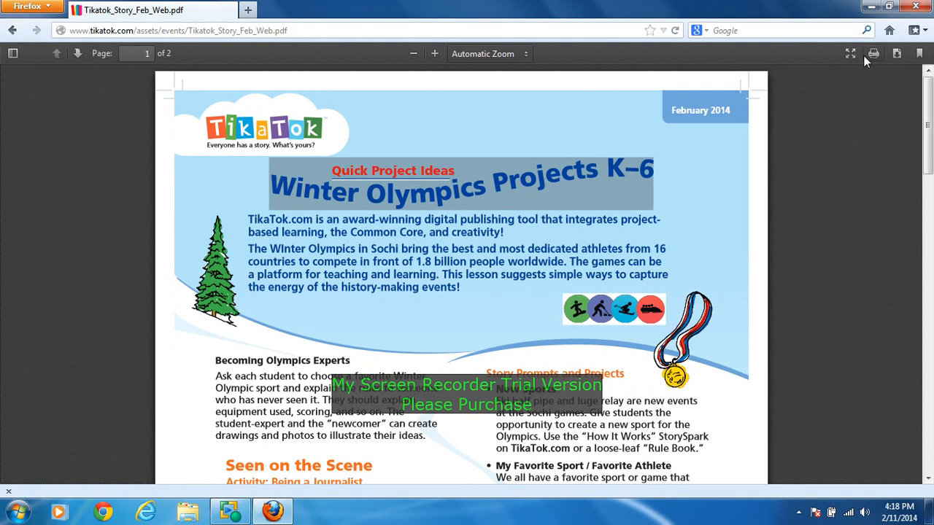
- Return to the Lesson Plan Ideas page and look over its StorySpark preview and TikaTok video sections
click(10, 31)
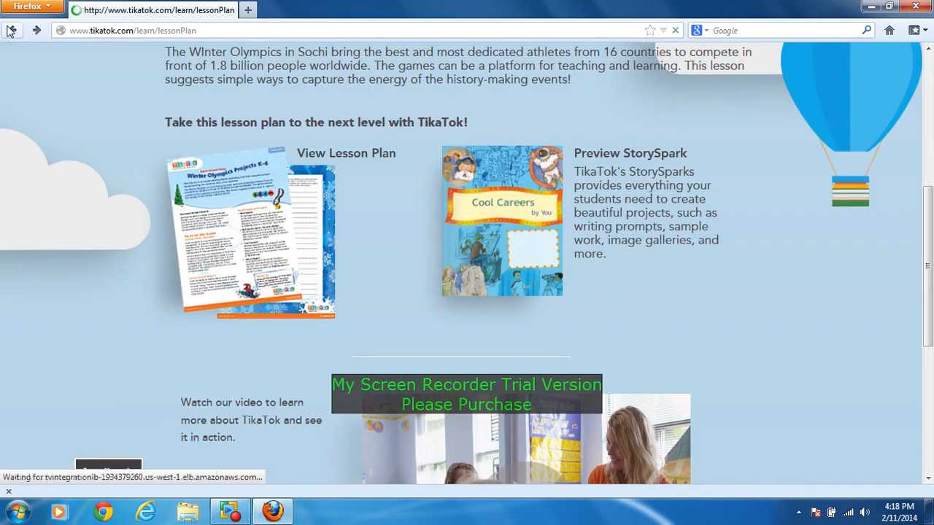
scroll(931, 317, down, 2)
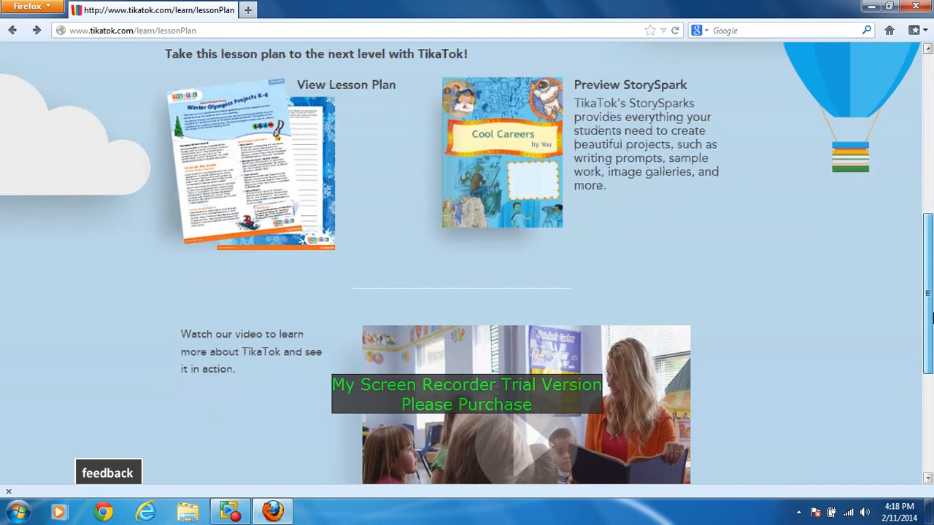
scroll(932, 317, down, 5)
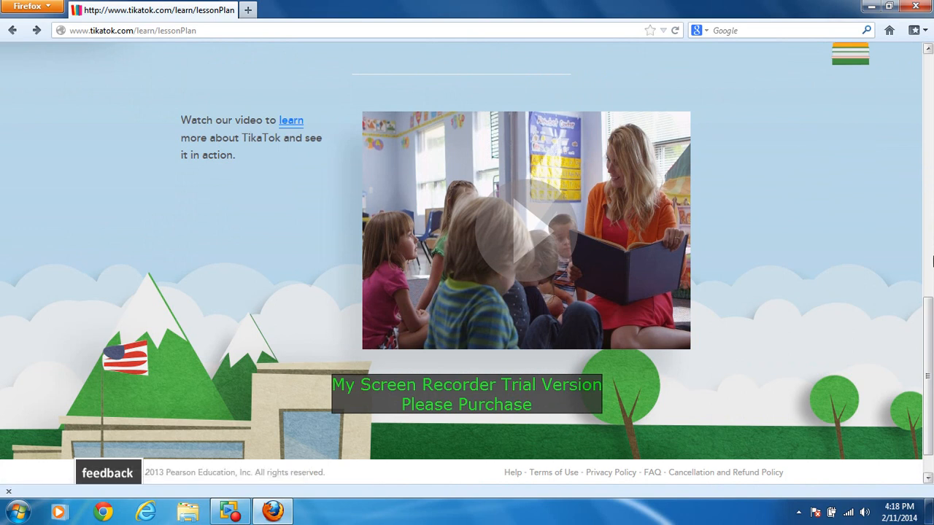
scroll(933, 278, down, 2)
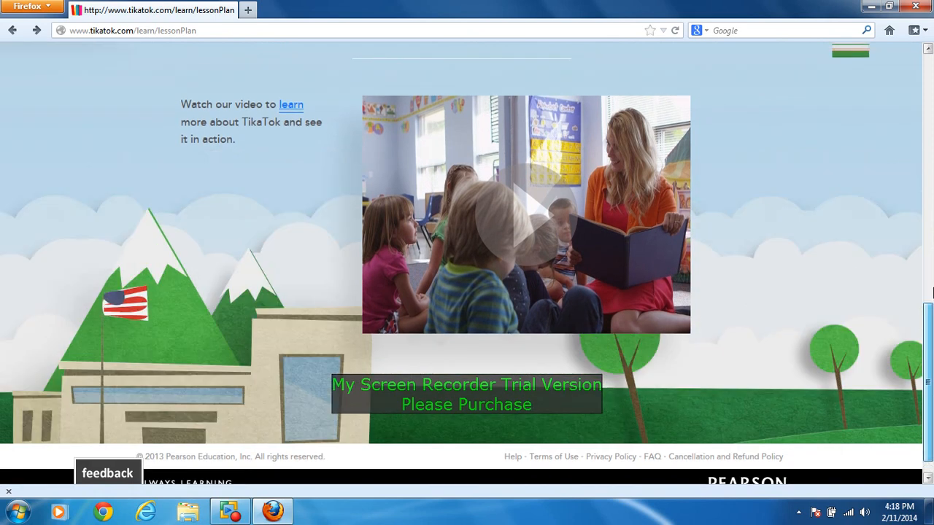
drag(933, 292, 931, 77)
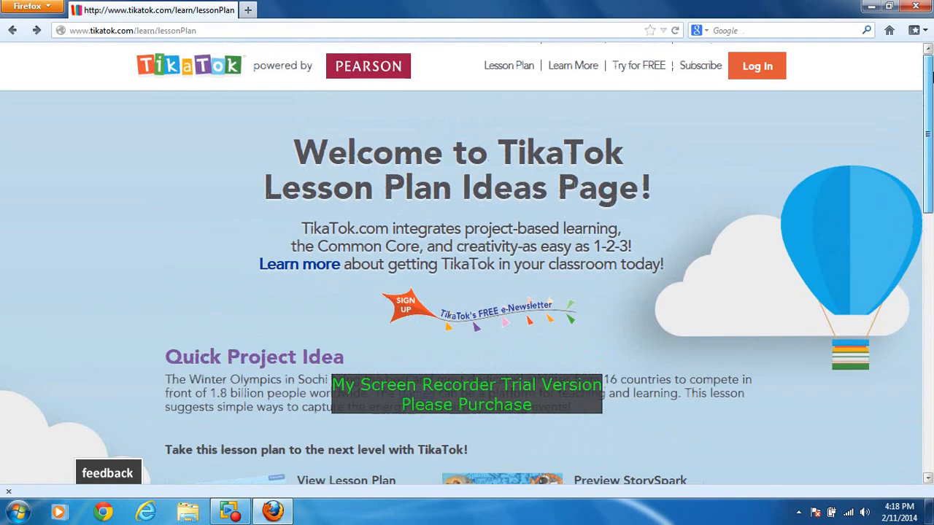